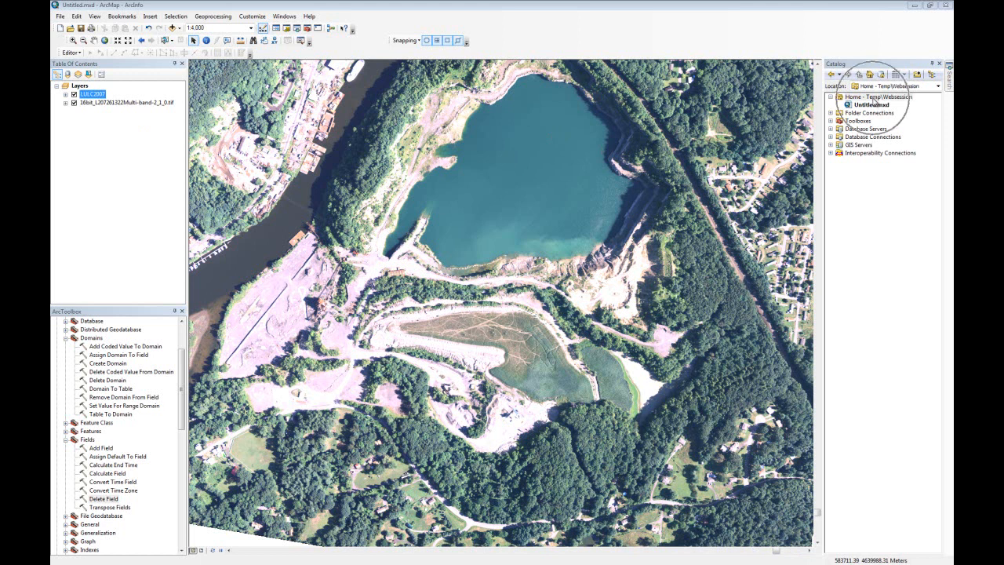
Step: Create a file geodatabase named Study Area in the Home - Temp\Websession folder
{"action": "right_click", "coordinate": [874, 98]}
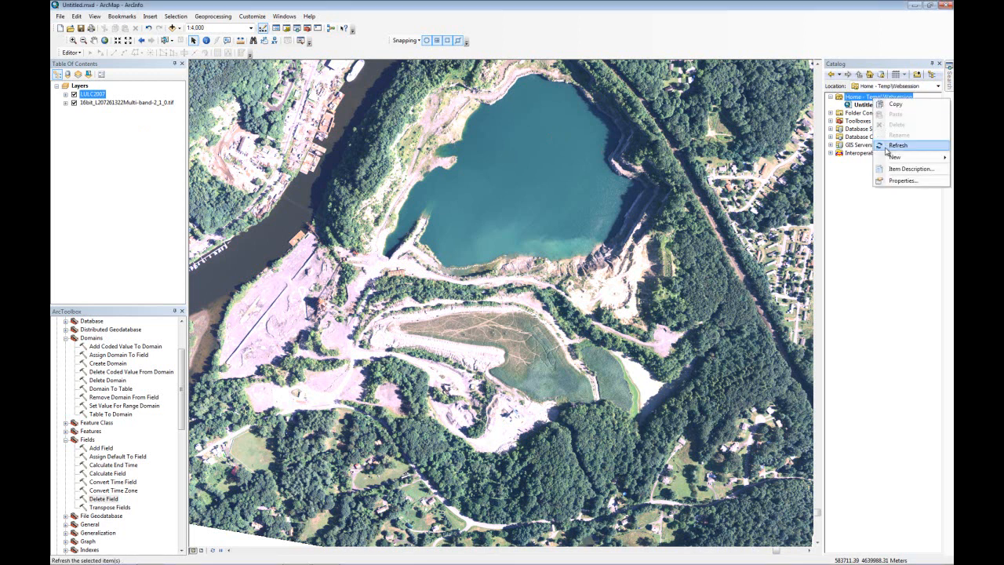
{"action": "mouse_move", "coordinate": [888, 159]}
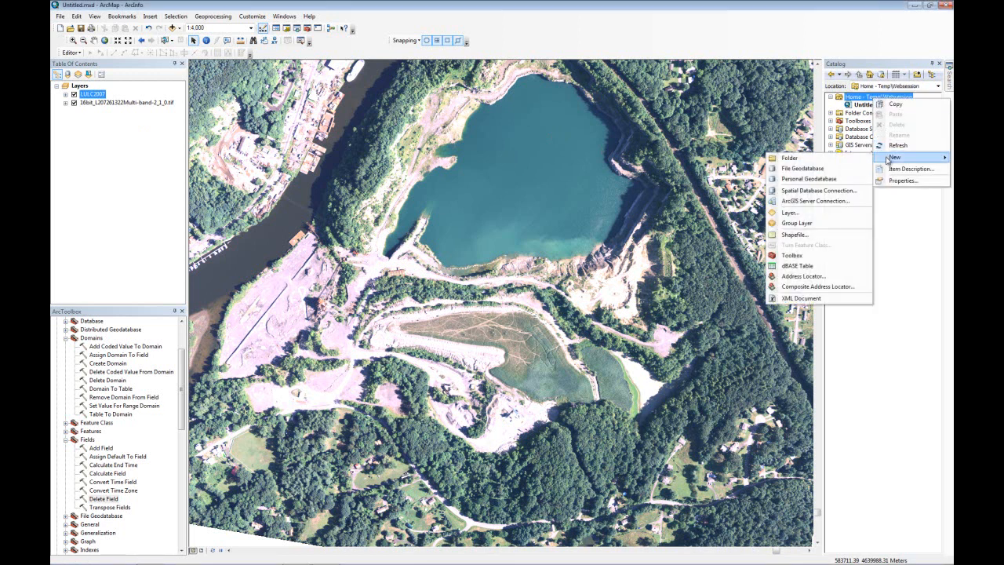
{"action": "left_click", "coordinate": [844, 169]}
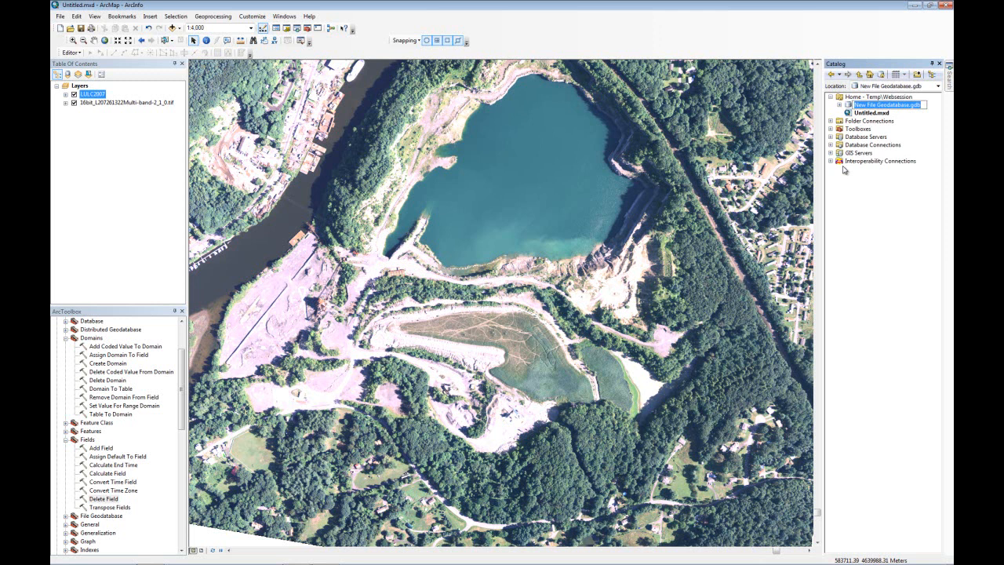
{"action": "left_click", "coordinate": [909, 105]}
{"action": "left_click_drag", "start_coordinate": [907, 104], "coordinate": [848, 104]}
{"action": "type", "text": "Study Area"}
{"action": "left_click", "coordinate": [849, 108]}
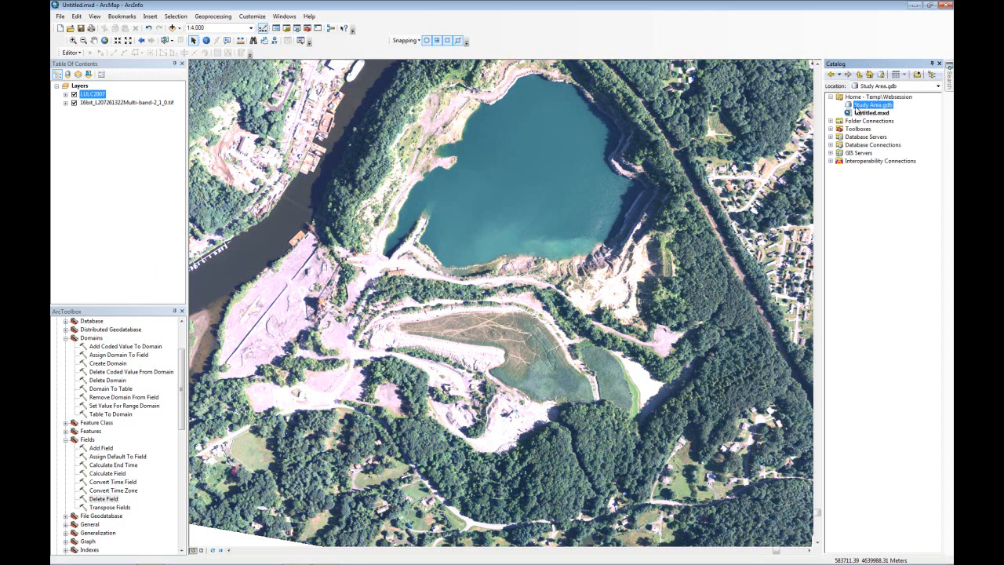
{"action": "left_click", "coordinate": [855, 107]}
Step: Start a new polygon feature class in the Study Area geodatabase with the name MyLandUse and alias My Land Use
{"action": "right_click", "coordinate": [846, 106]}
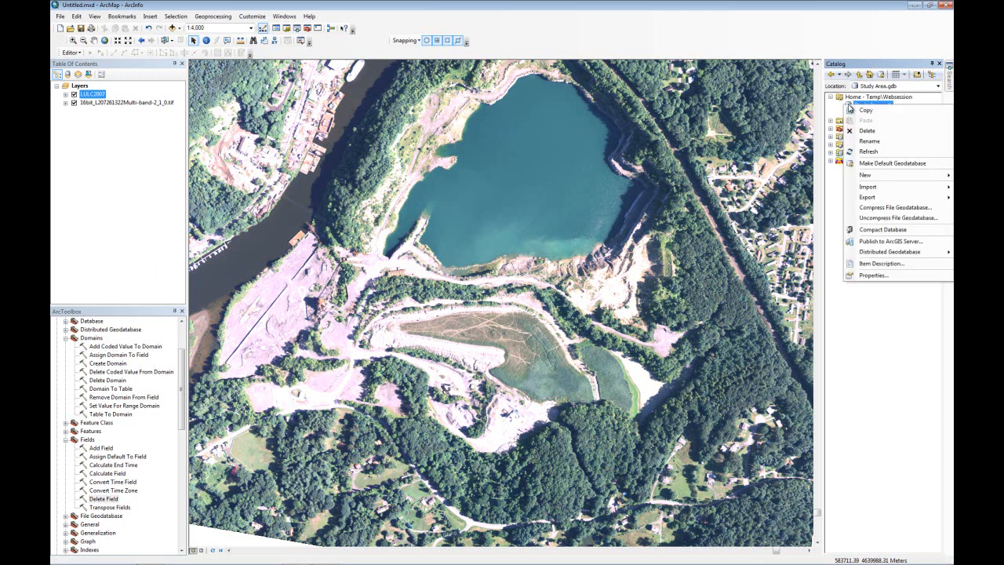
{"action": "mouse_move", "coordinate": [895, 177]}
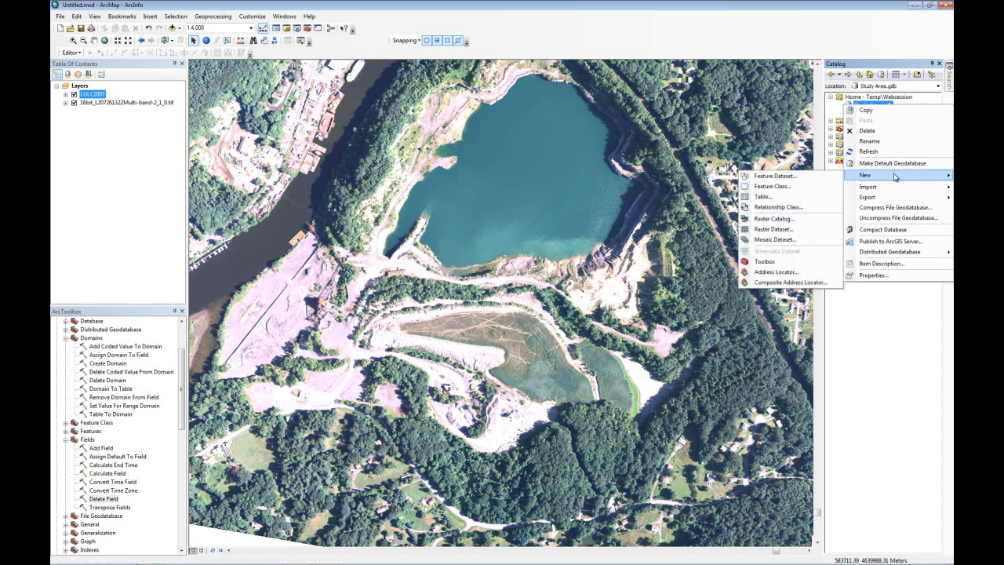
{"action": "left_click", "coordinate": [801, 188]}
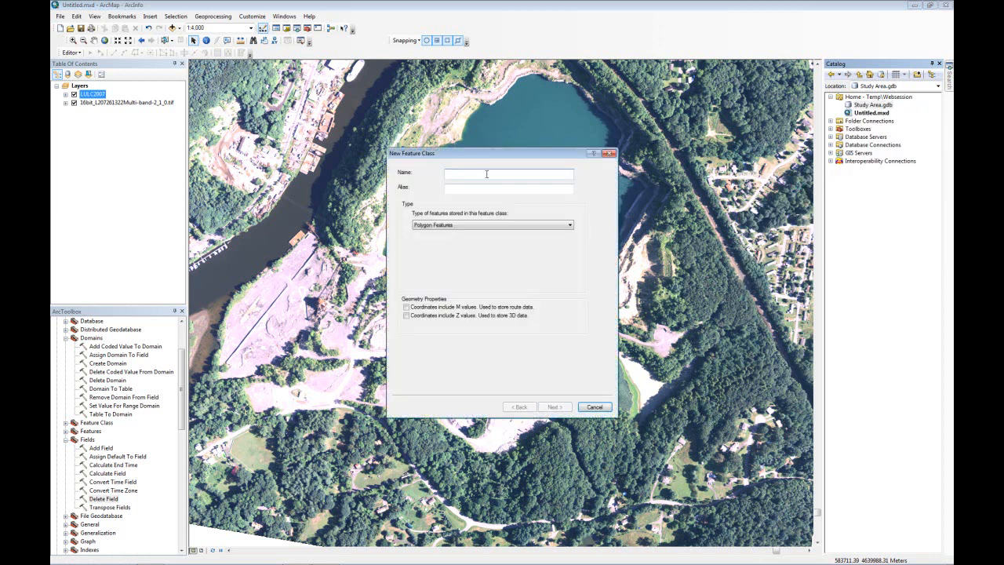
{"action": "type", "text": "MyLandUse"}
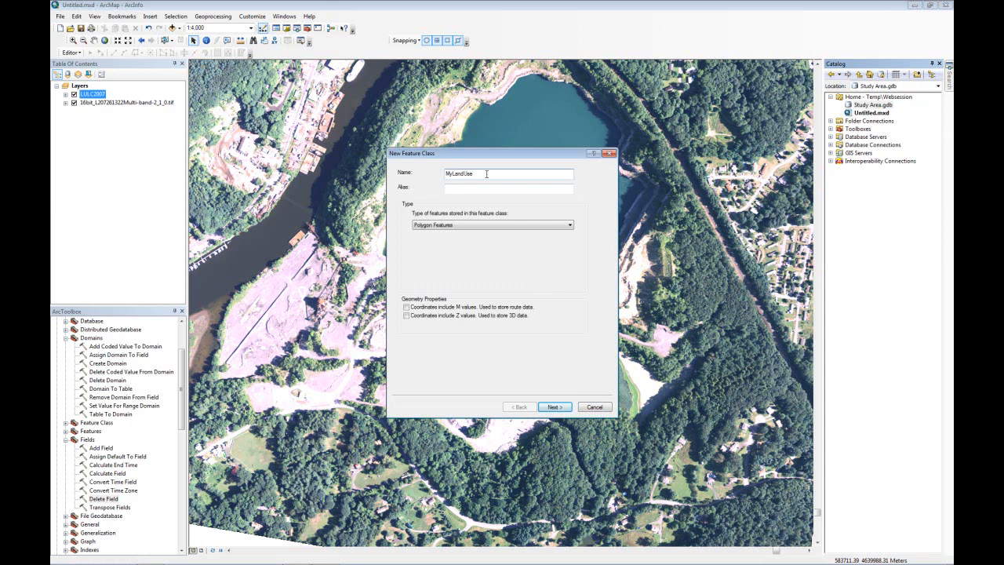
{"action": "key", "text": "Tab"}
{"action": "type", "text": "My Land Use"}
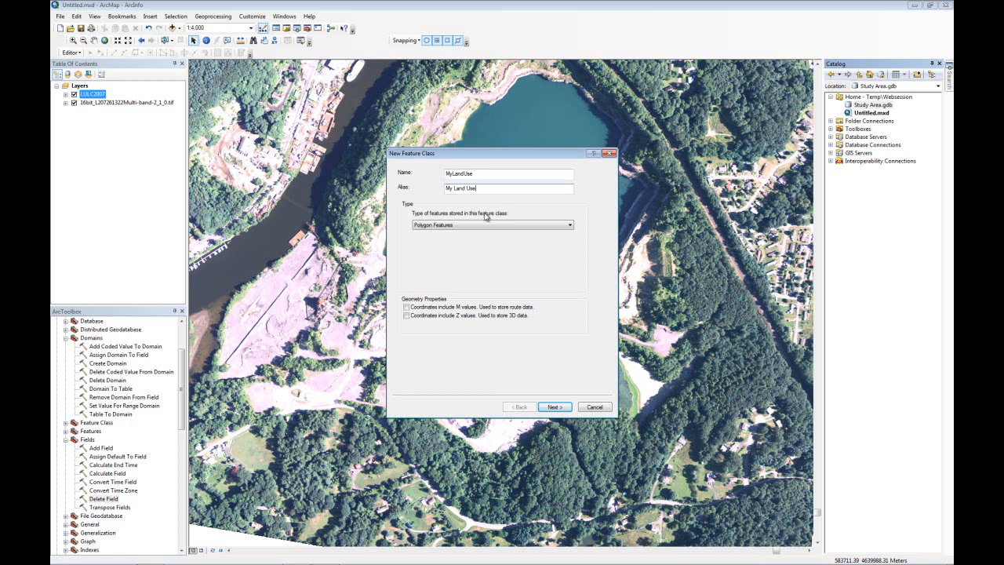
{"action": "left_click", "coordinate": [571, 225]}
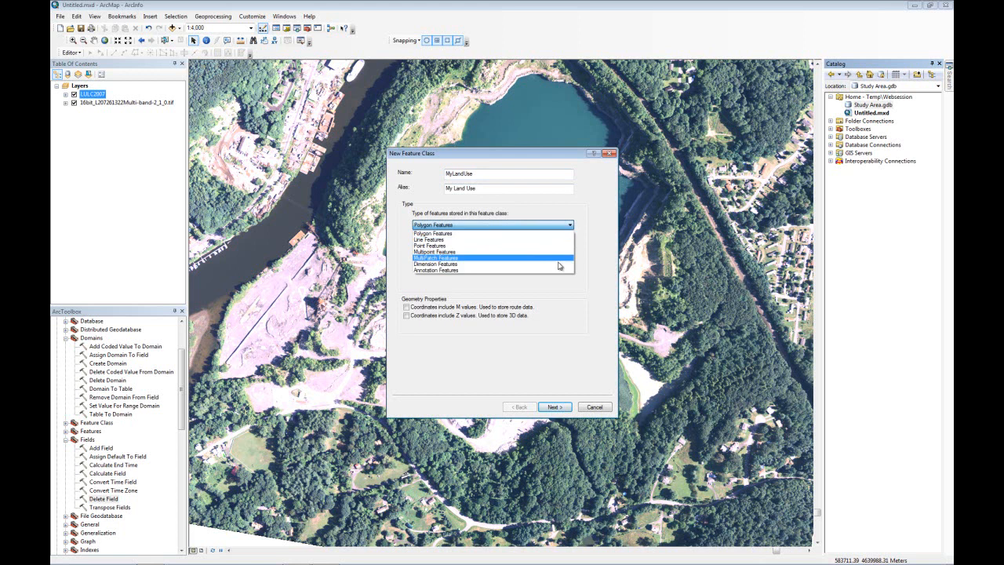
{"action": "left_click", "coordinate": [551, 233]}
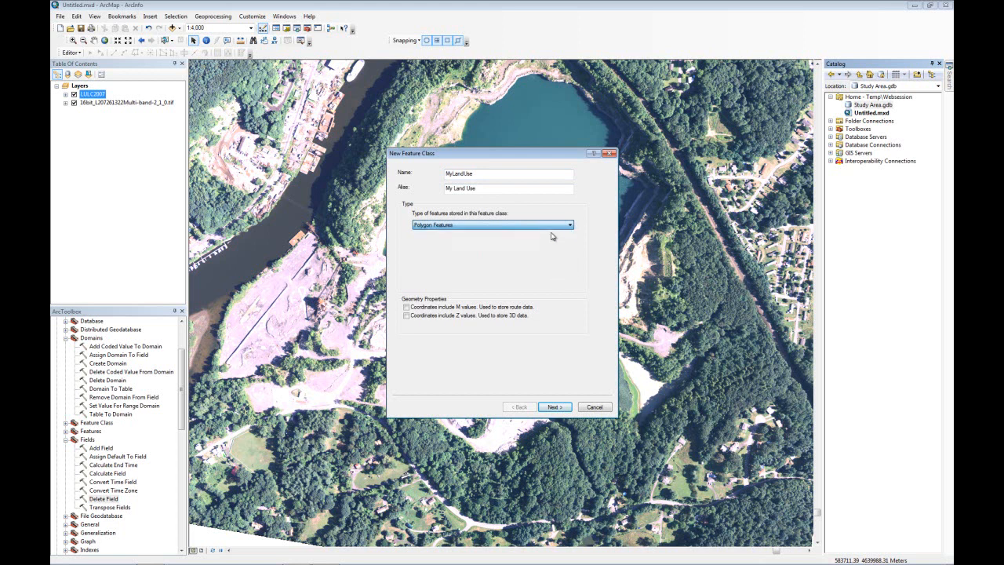
{"action": "left_click", "coordinate": [554, 406]}
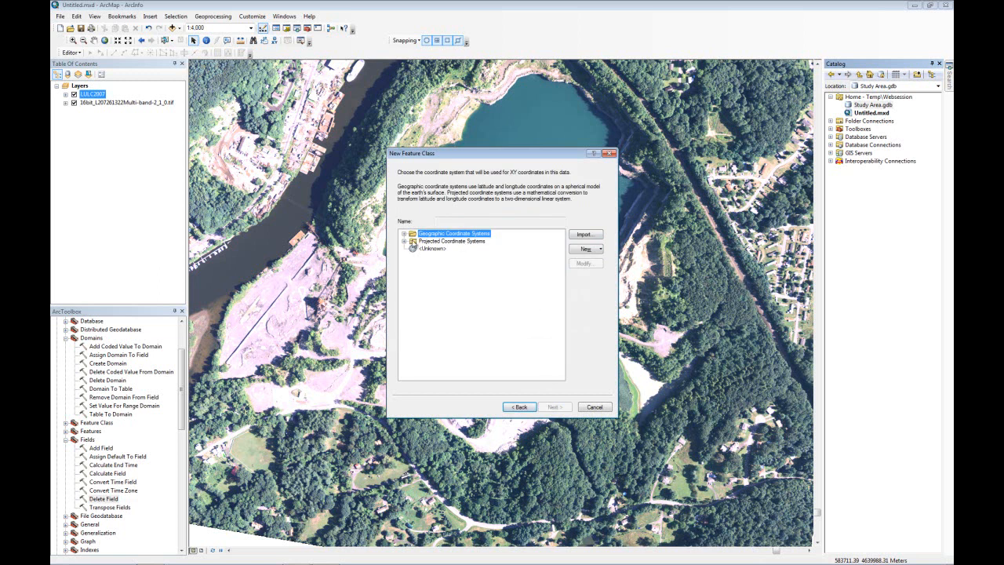
Step: Import the coordinate system from 16bit_L207261322Multi-band-2_1_0.tif and accept the default tolerance and storage configuration
{"action": "left_click", "coordinate": [404, 234]}
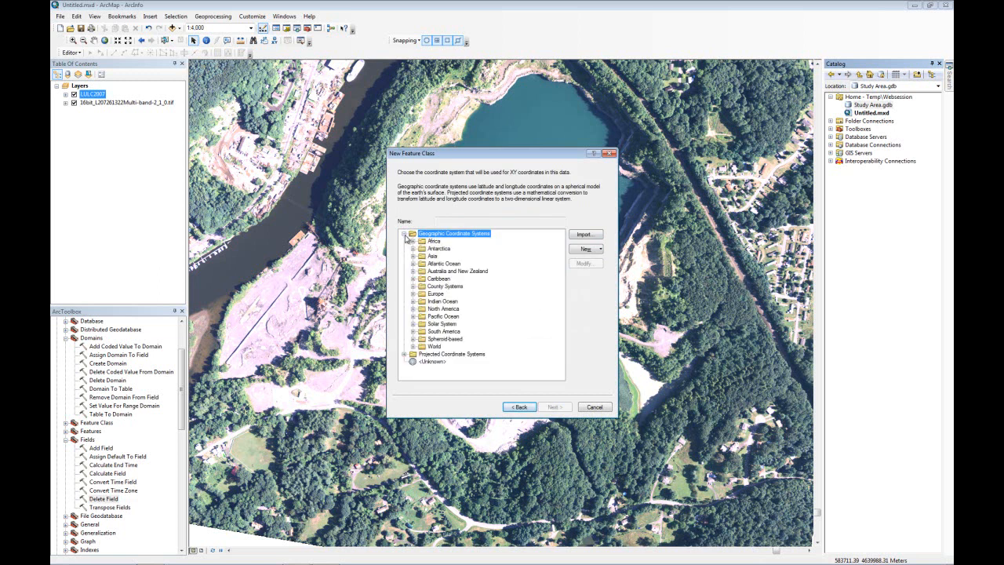
{"action": "left_click", "coordinate": [584, 236]}
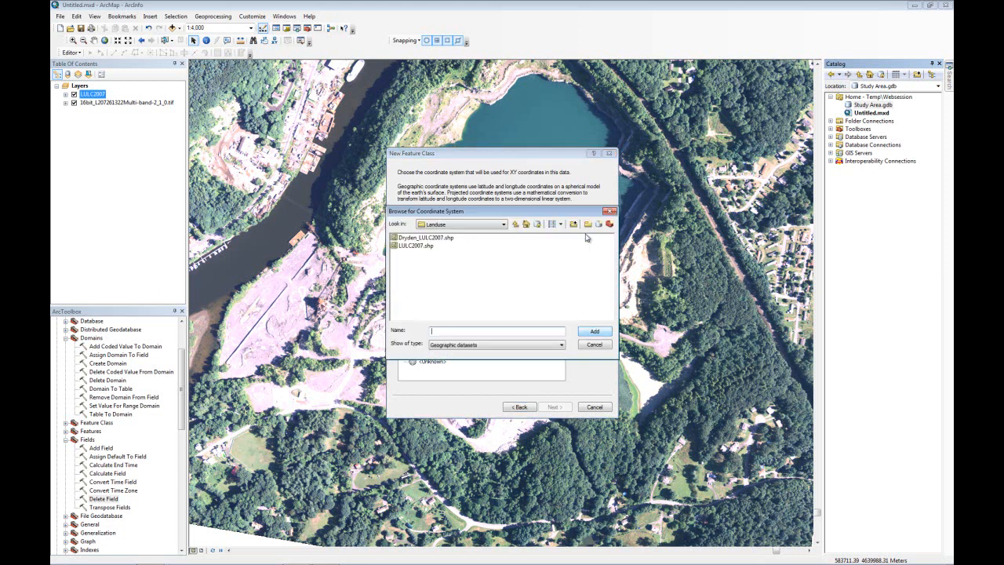
{"action": "left_click", "coordinate": [503, 225]}
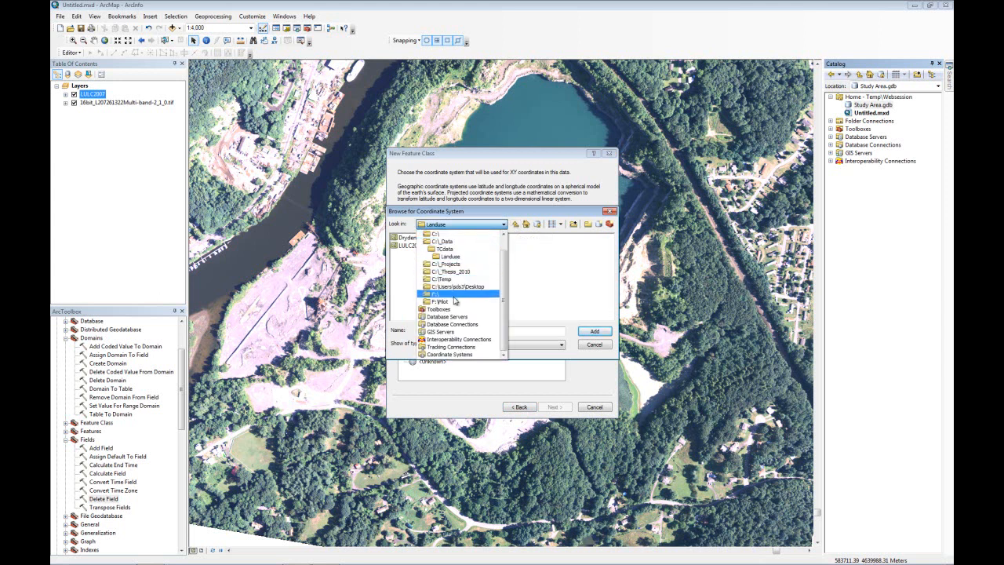
{"action": "left_click", "coordinate": [443, 280]}
{"action": "left_click", "coordinate": [402, 254]}
{"action": "double_click", "coordinate": [403, 255]}
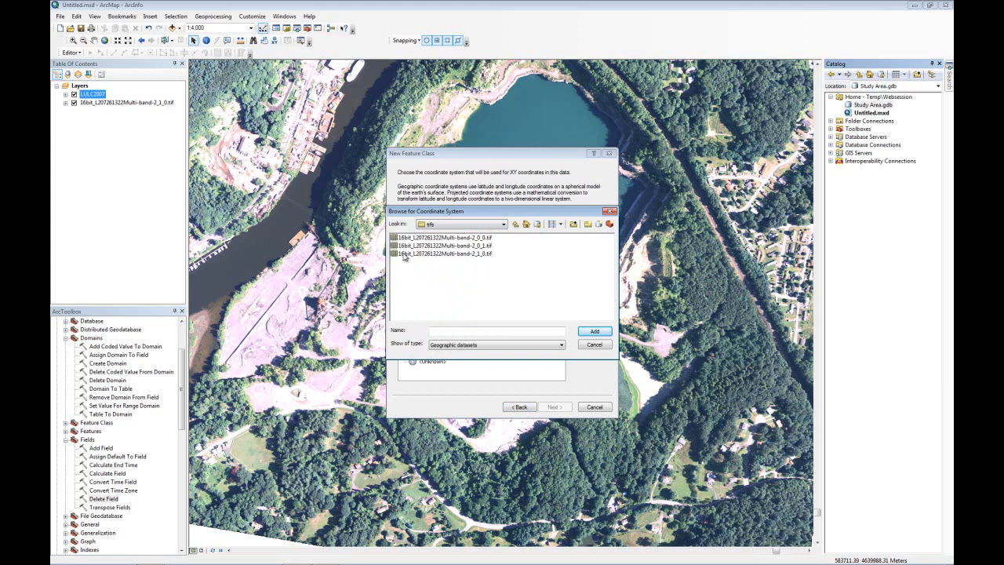
{"action": "left_click", "coordinate": [451, 254]}
{"action": "left_click", "coordinate": [593, 330]}
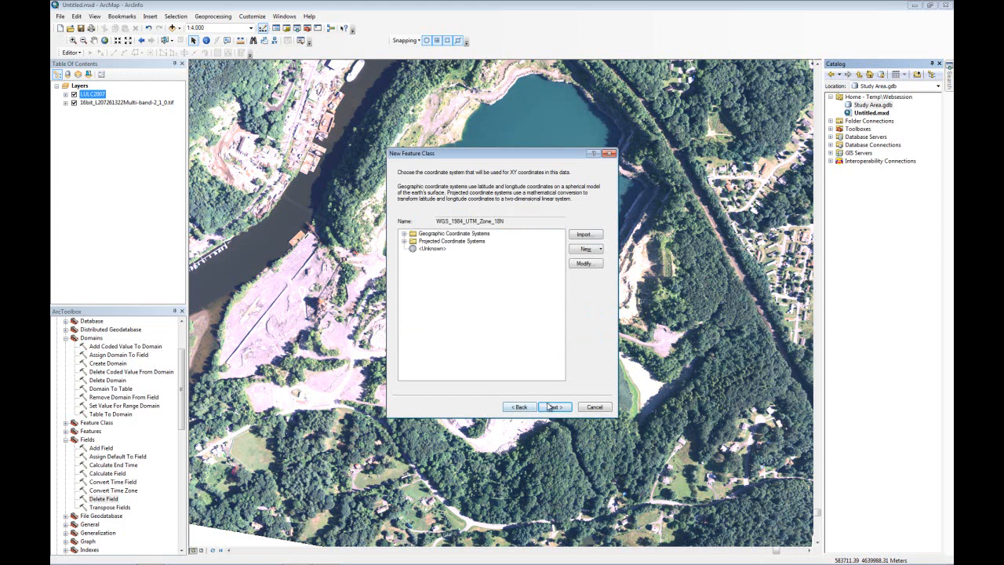
{"action": "left_click", "coordinate": [553, 407]}
{"action": "left_click", "coordinate": [553, 407]}
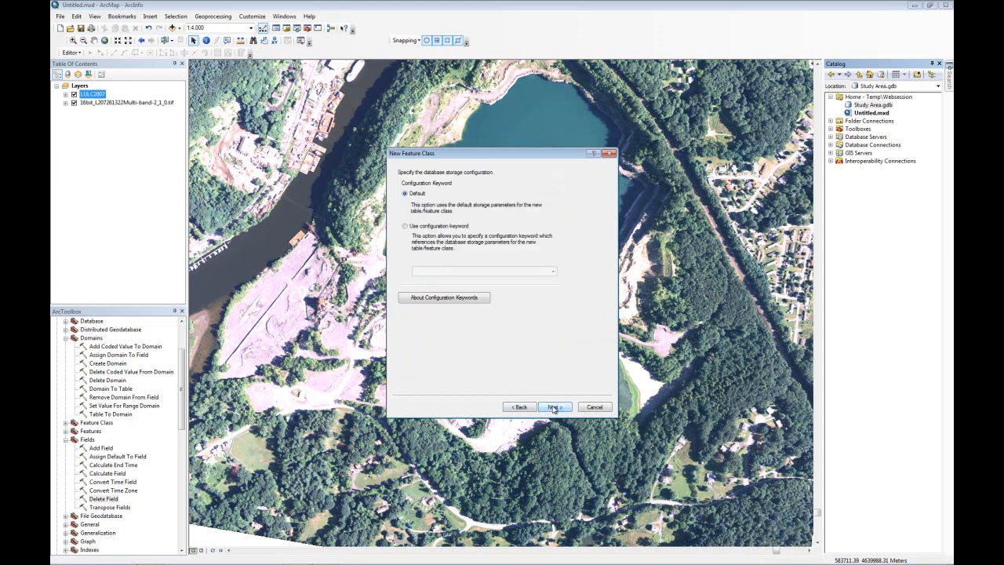
{"action": "left_click", "coordinate": [553, 407]}
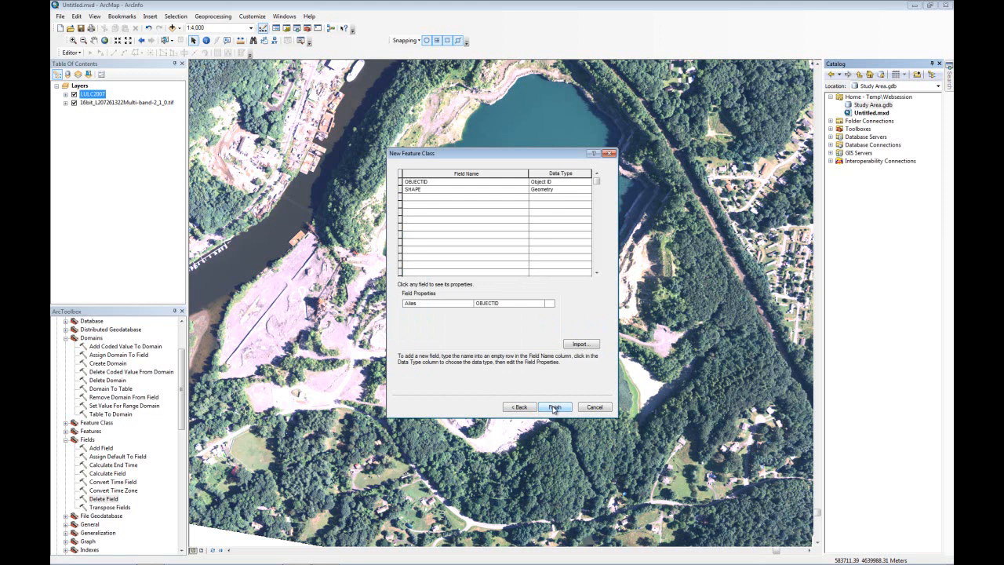
Step: Add a Short Integer field named LUnumber that disallows NULL values and has a default value of 0
{"action": "left_click", "coordinate": [429, 198]}
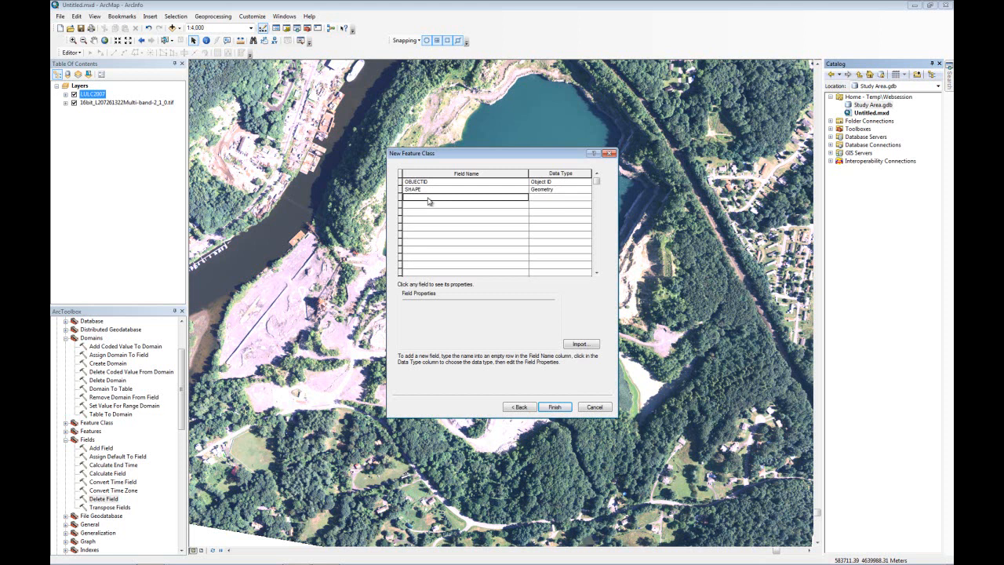
{"action": "type", "text": "My"}
{"action": "type", "text": "L"}
{"action": "type", "text": "U"}
{"action": "type", "text": "number"}
{"action": "left_click", "coordinate": [575, 199]}
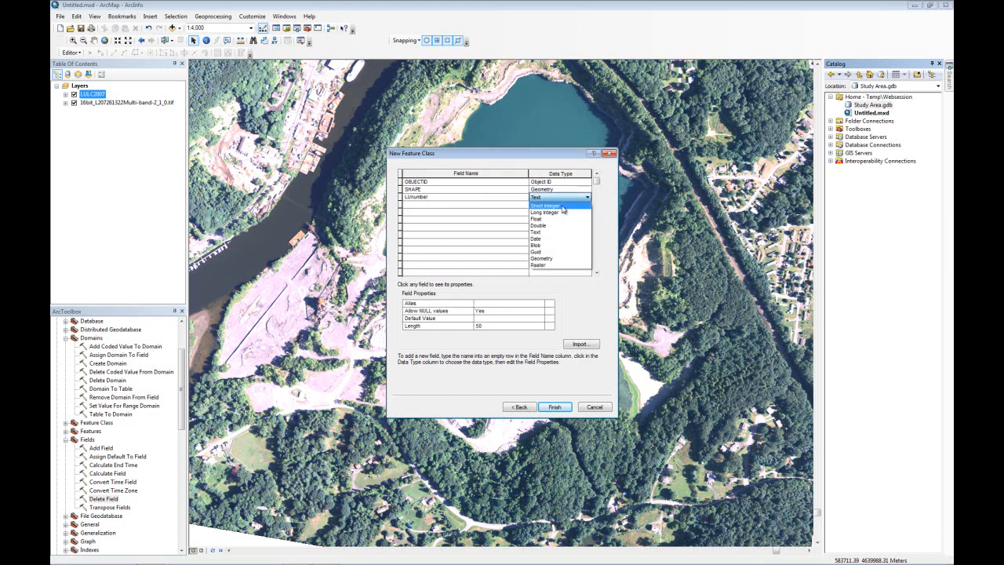
{"action": "left_click", "coordinate": [562, 207]}
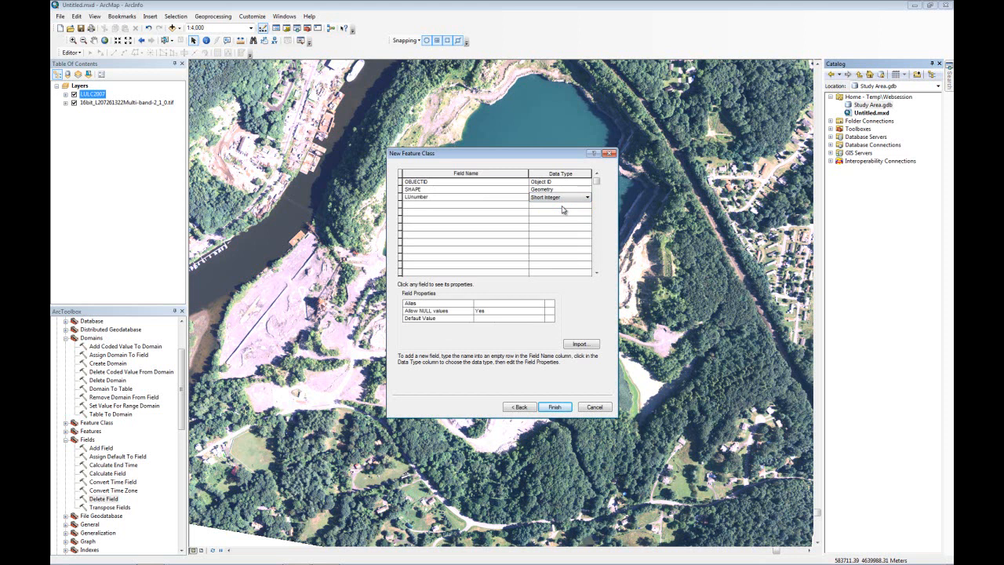
{"action": "left_click", "coordinate": [510, 310]}
{"action": "left_click", "coordinate": [505, 324]}
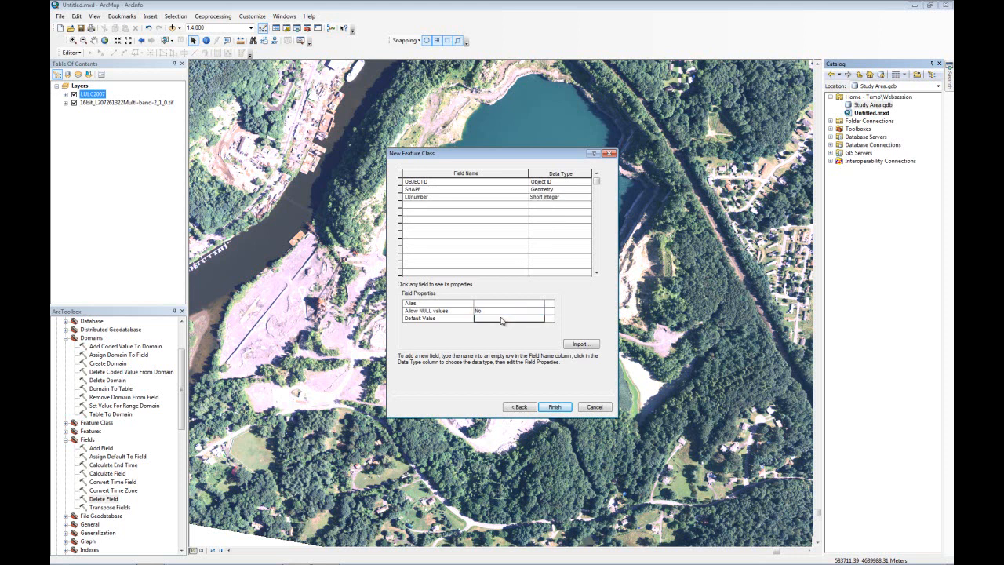
{"action": "type", "text": "0"}
Step: Add a Text field named LUdescription that disallows NULL values and defaults to Agriculture, and finish creating the feature class
{"action": "left_click", "coordinate": [429, 207]}
{"action": "type", "text": "LUsym"}
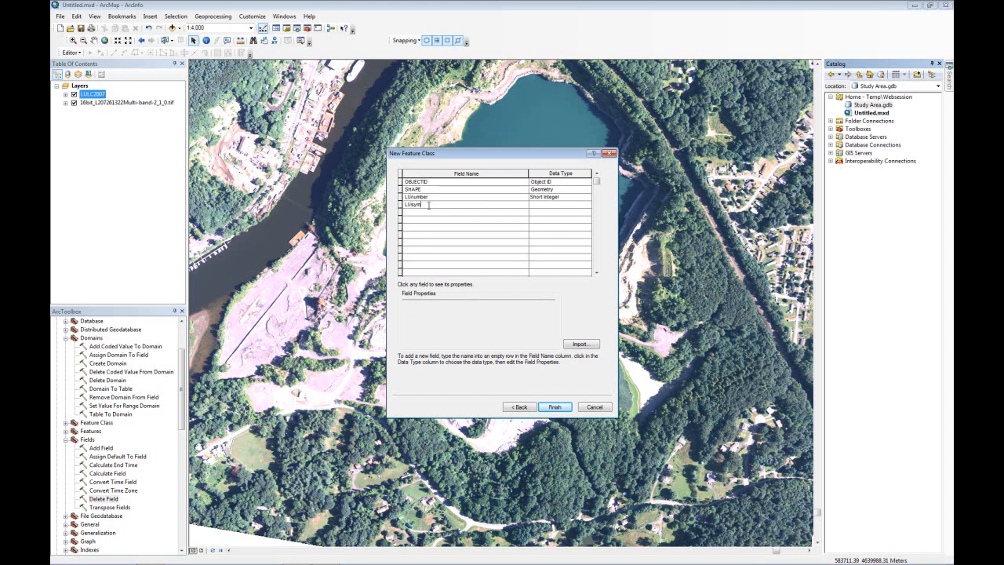
{"action": "key", "text": "BackSpace"}
{"action": "key", "text": "BackSpace"}
{"action": "type", "text": "description"}
{"action": "left_click", "coordinate": [549, 206]}
{"action": "left_click", "coordinate": [541, 241]}
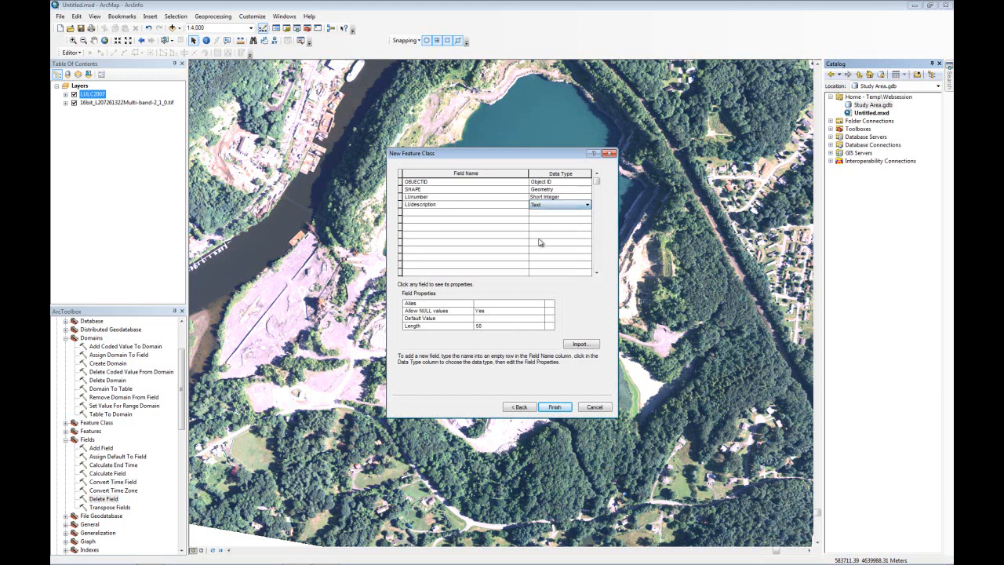
{"action": "left_click", "coordinate": [486, 312]}
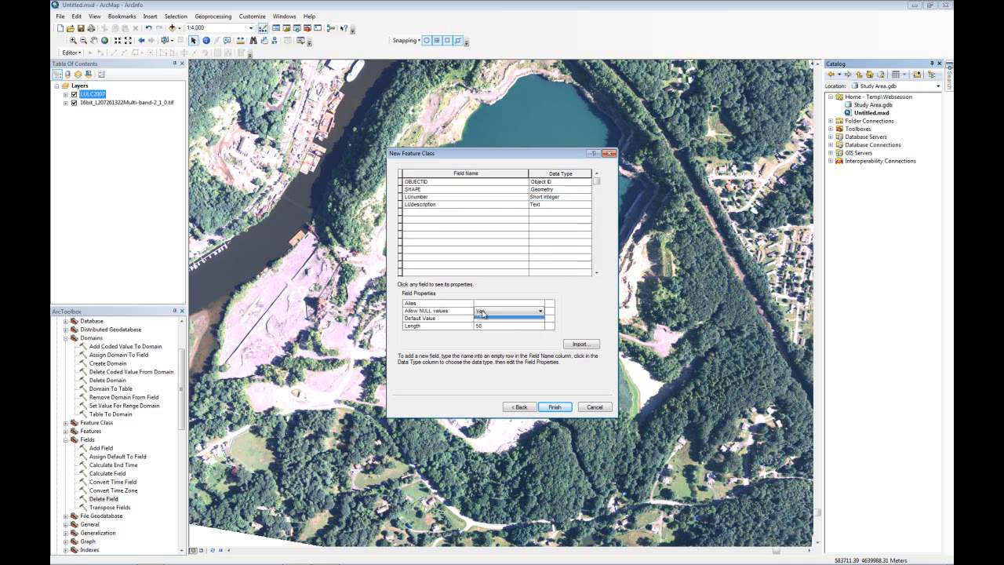
{"action": "left_click", "coordinate": [491, 320]}
{"action": "left_click", "coordinate": [491, 320]}
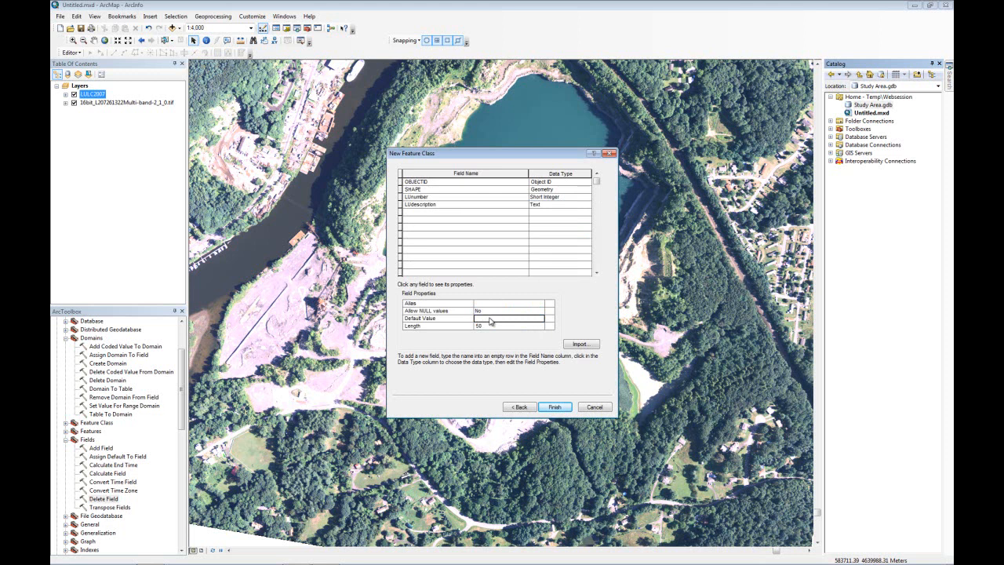
{"action": "type", "text": "Agriculture"}
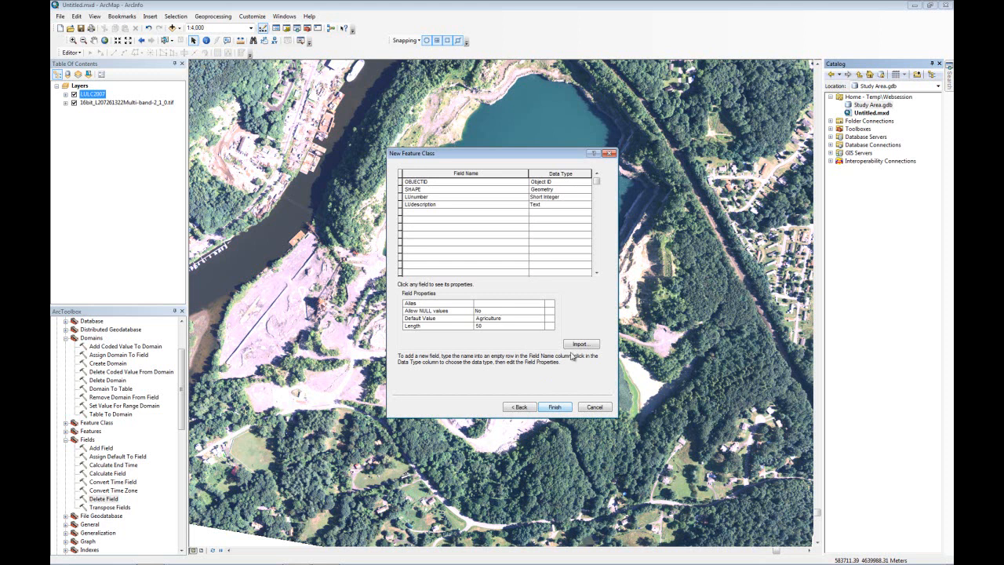
{"action": "left_click", "coordinate": [453, 212]}
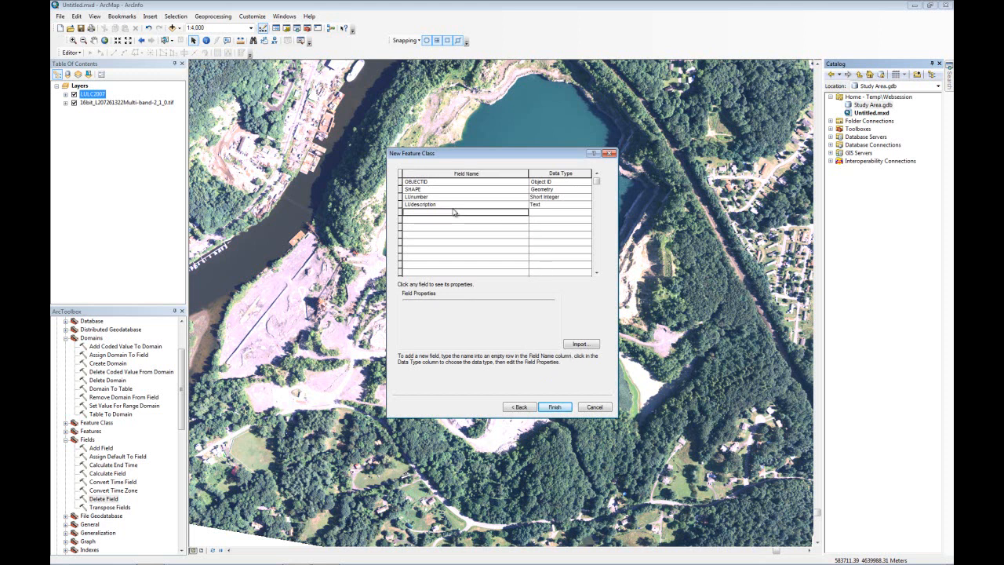
{"action": "left_click", "coordinate": [554, 407]}
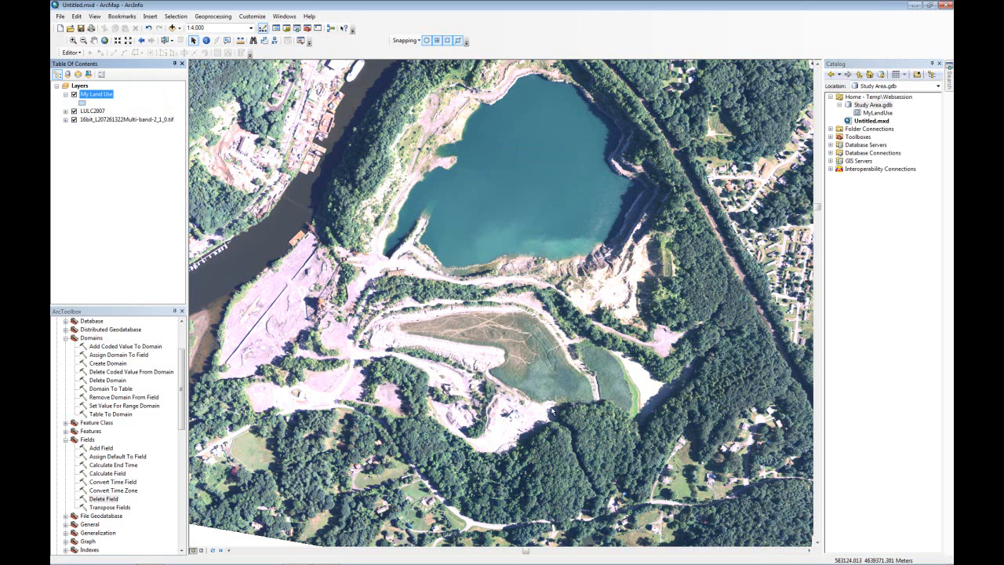
Step: Open the Create Domain tool from the Domains toolset of the Data Management Tools
{"action": "scroll", "coordinate": [74, 385], "scroll_direction": "up", "scroll_amount": 3}
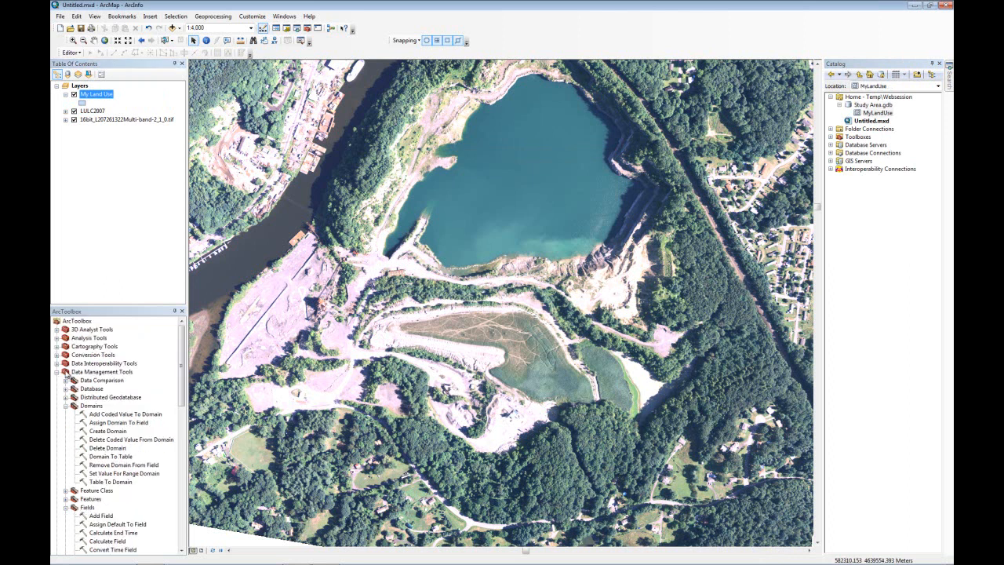
{"action": "left_click", "coordinate": [81, 373]}
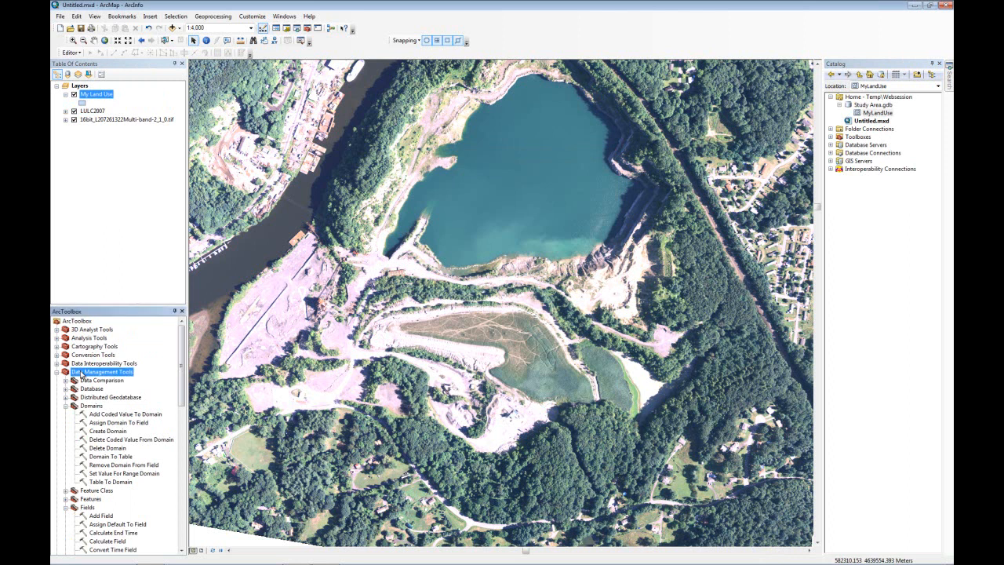
{"action": "left_click", "coordinate": [90, 406]}
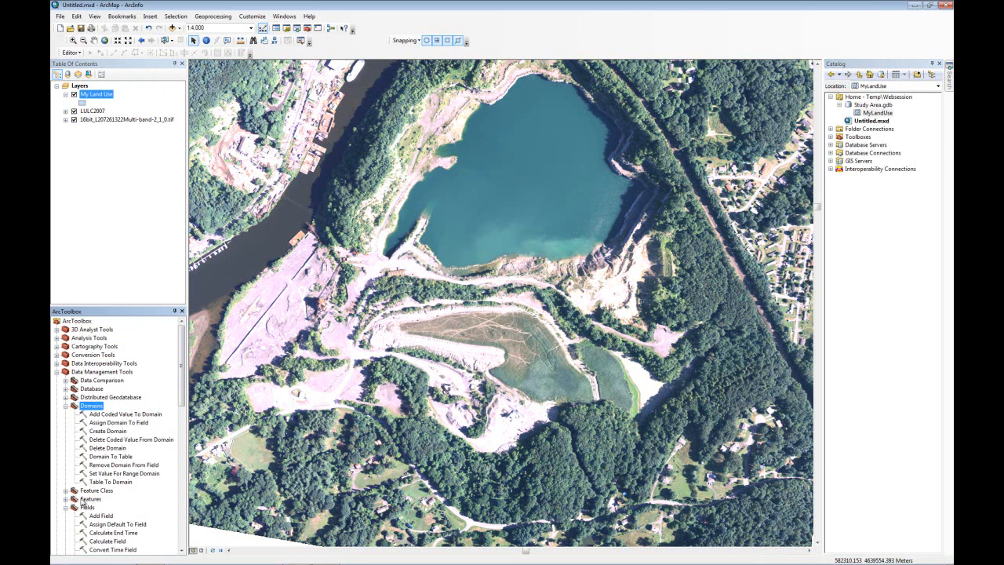
{"action": "left_click", "coordinate": [65, 508]}
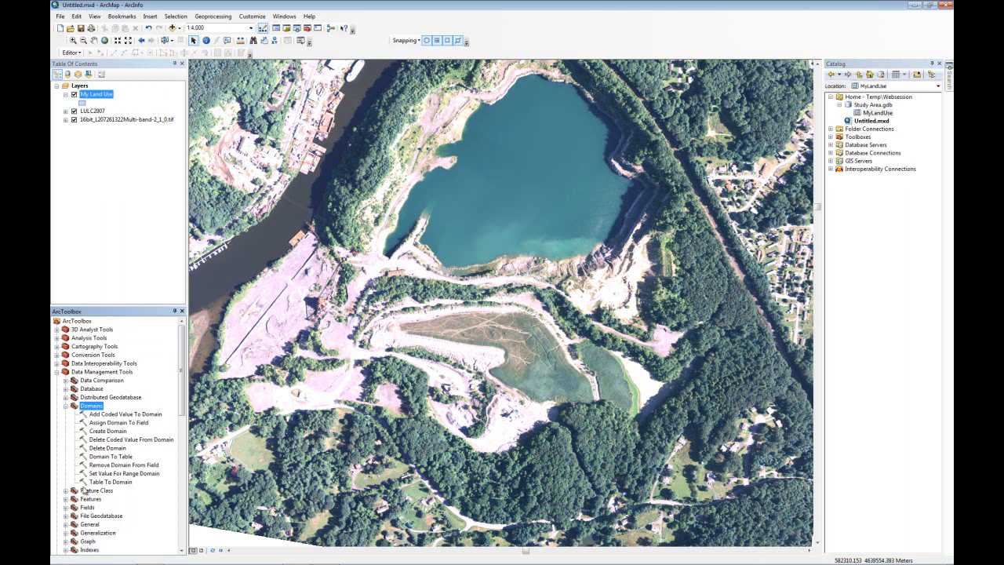
{"action": "left_click", "coordinate": [106, 433]}
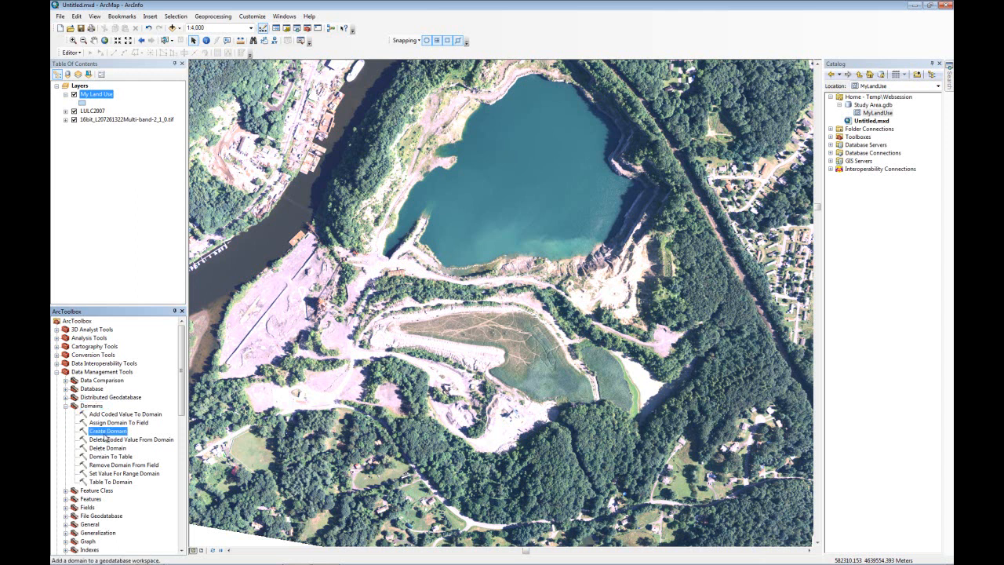
{"action": "left_click", "coordinate": [97, 405]}
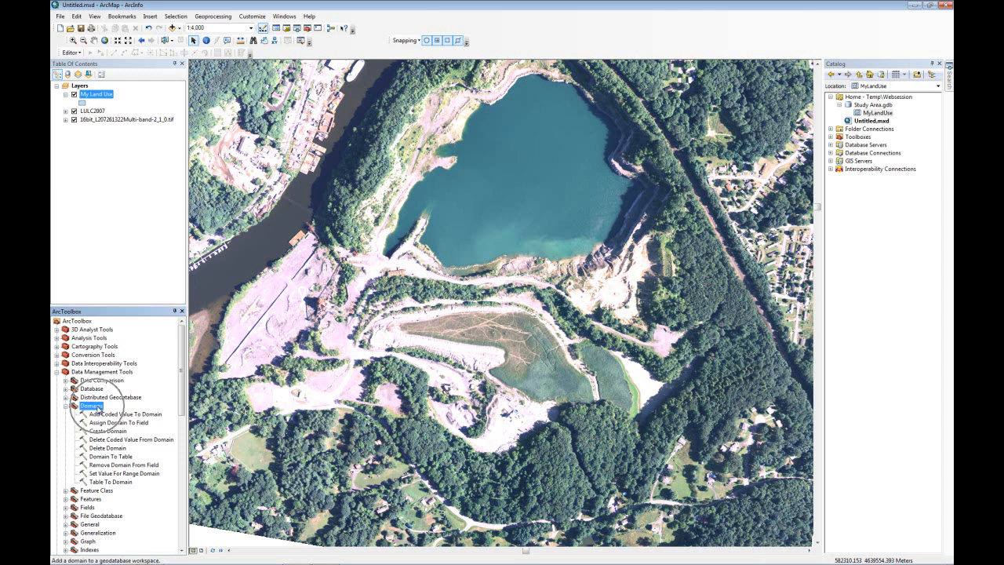
{"action": "left_click", "coordinate": [102, 432]}
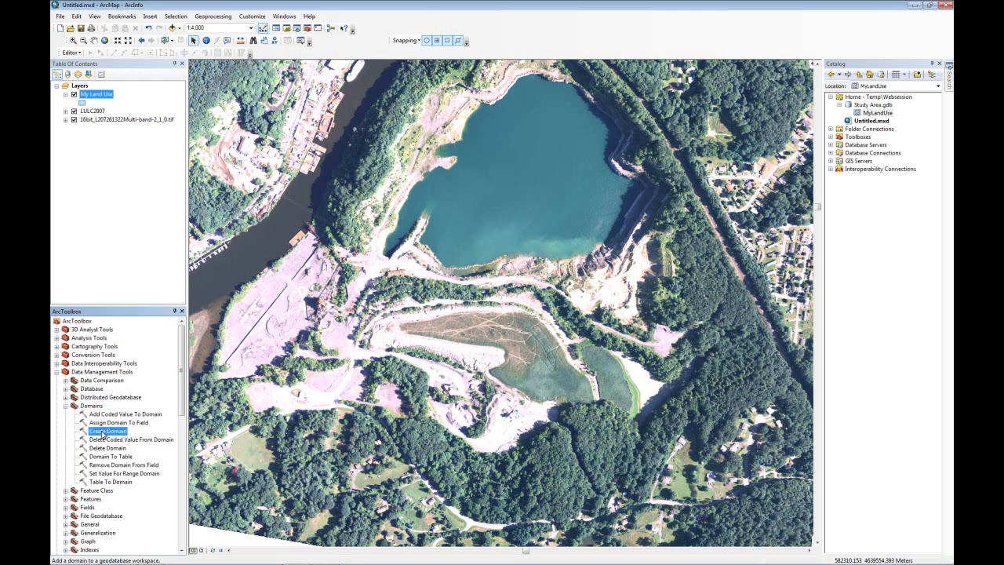
{"action": "double_click", "coordinate": [102, 431]}
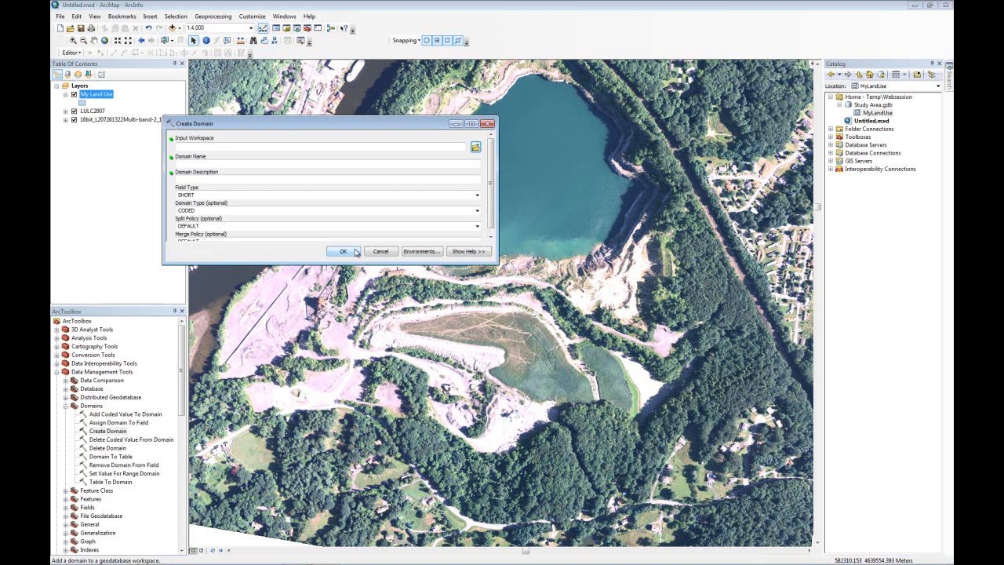
{"action": "left_click_drag", "start_coordinate": [428, 124], "coordinate": [552, 124]}
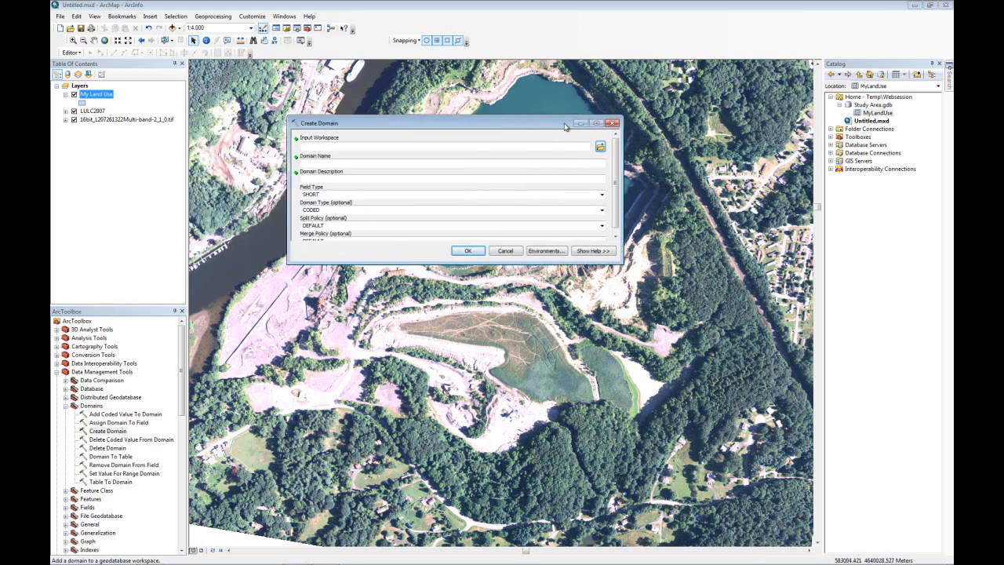
Step: Set the domain's input workspace to Study Area.gdb in the C:\Temp\Websession folder
{"action": "left_click", "coordinate": [601, 147]}
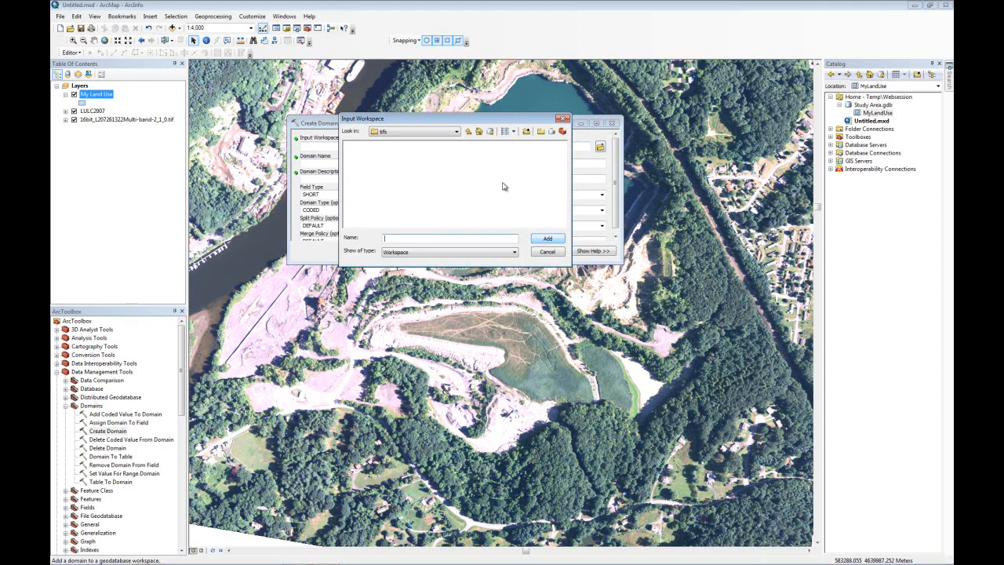
{"action": "left_click", "coordinate": [468, 131]}
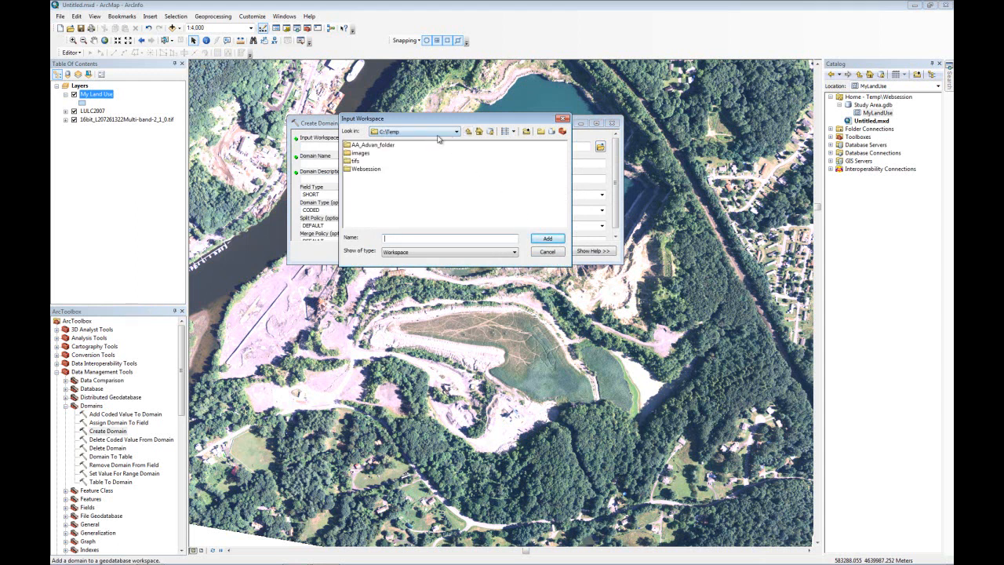
{"action": "left_click", "coordinate": [367, 170]}
{"action": "double_click", "coordinate": [367, 169]}
{"action": "left_click", "coordinate": [373, 146]}
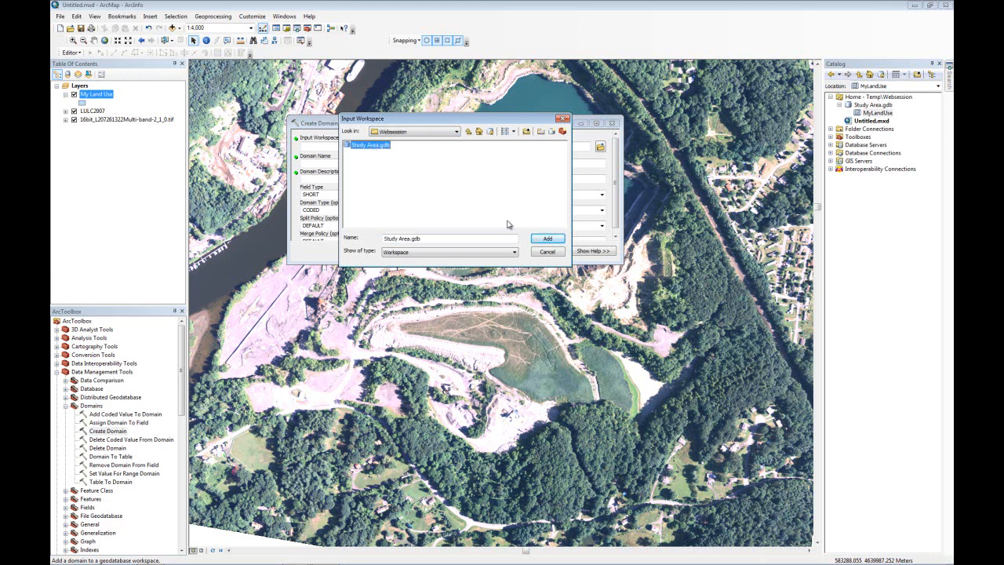
{"action": "left_click", "coordinate": [546, 240]}
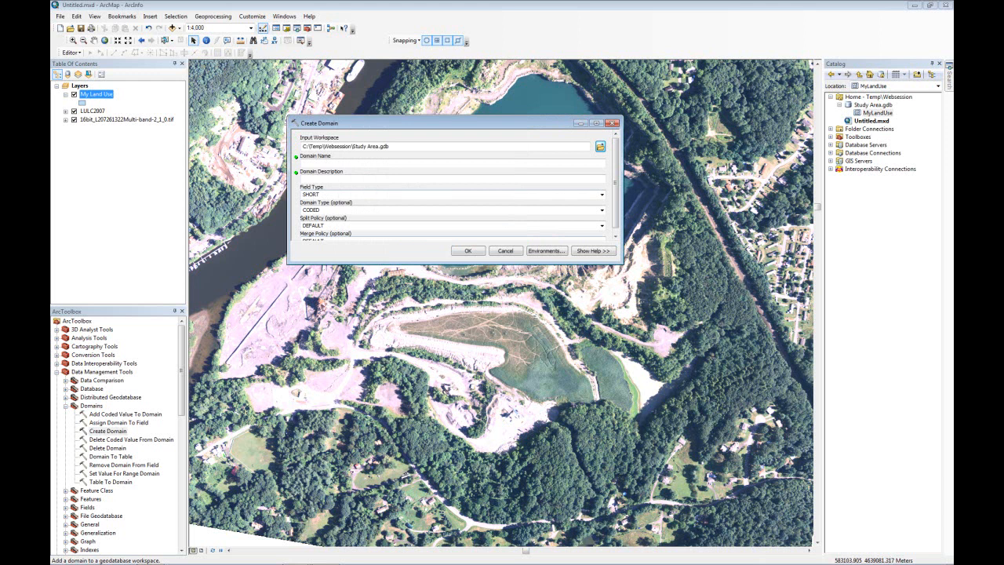
Step: Name the domain LandUseCode and describe it as "Numerical codes for land use"
{"action": "mouse_move", "coordinate": [546, 563]}
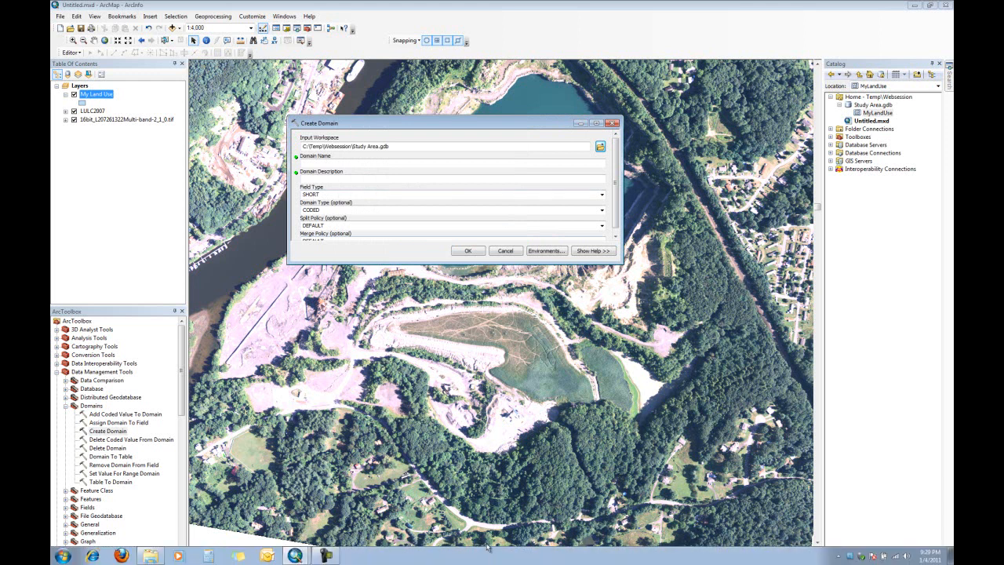
{"action": "left_click", "coordinate": [594, 163]}
{"action": "type", "text": "LandUsecode"}
{"action": "key", "text": "BackSpace"}
{"action": "key", "text": "BackSpace"}
{"action": "key", "text": "BackSpace"}
{"action": "type", "text": "ode"}
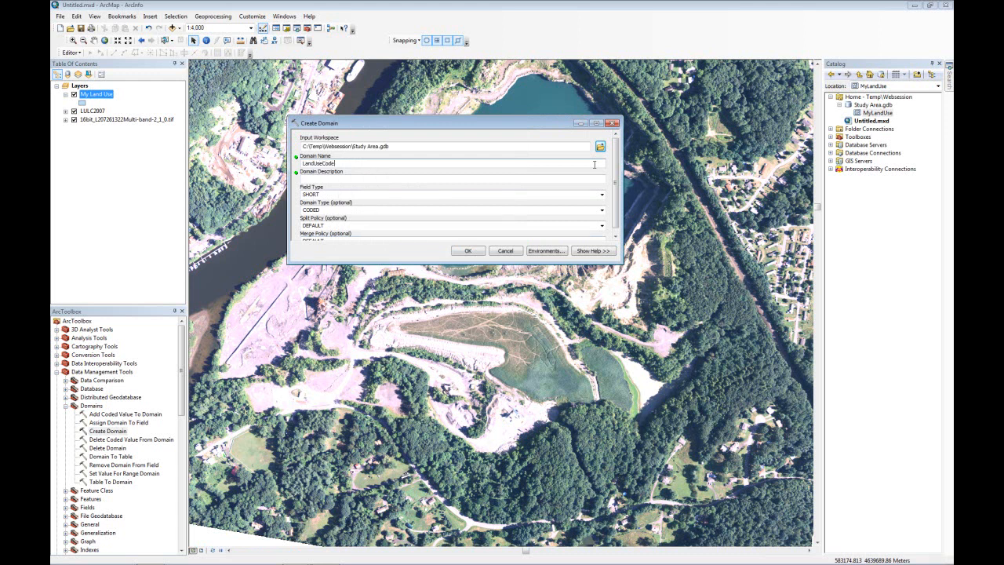
{"action": "left_click", "coordinate": [579, 178]}
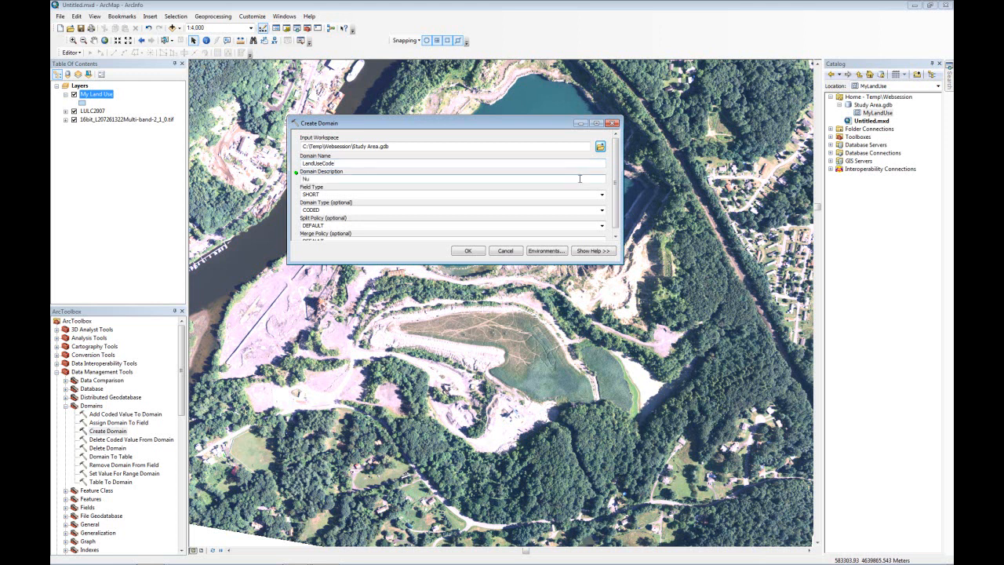
{"action": "type", "text": "Numerical codes for land use"}
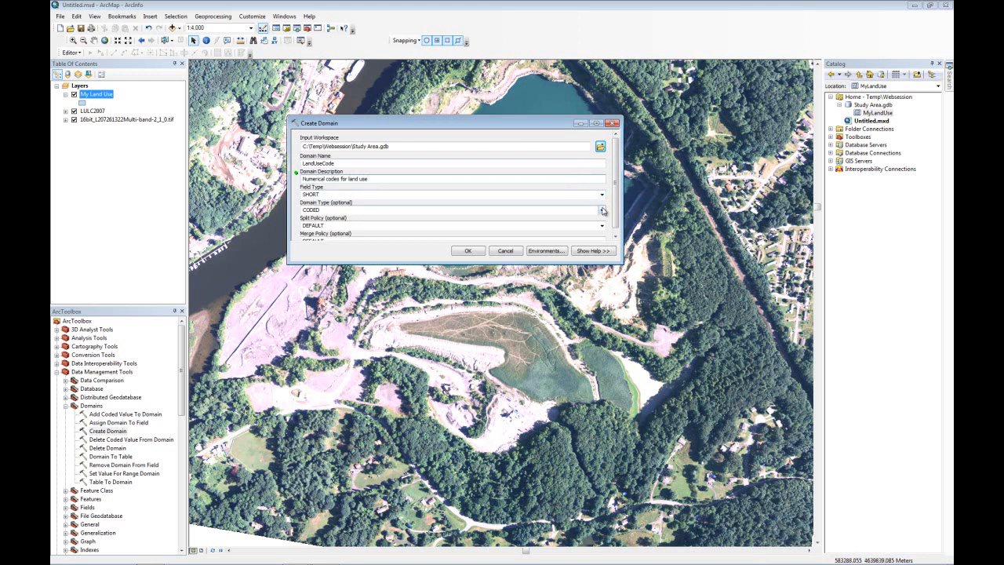
Step: Set the domain type to RANGE and create the domain with the SHORT field type and default split and merge policies
{"action": "left_click", "coordinate": [603, 211]}
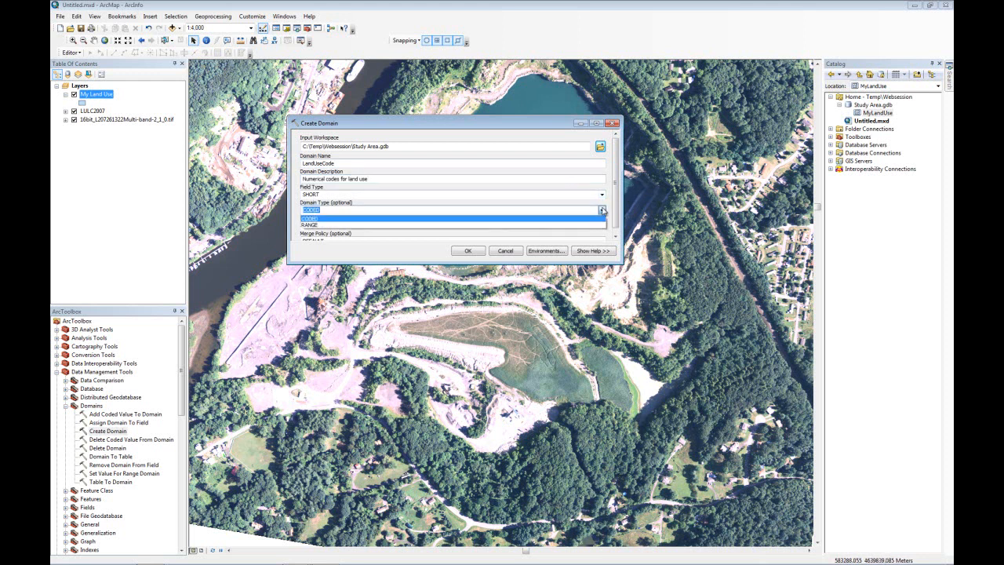
{"action": "left_click", "coordinate": [601, 225]}
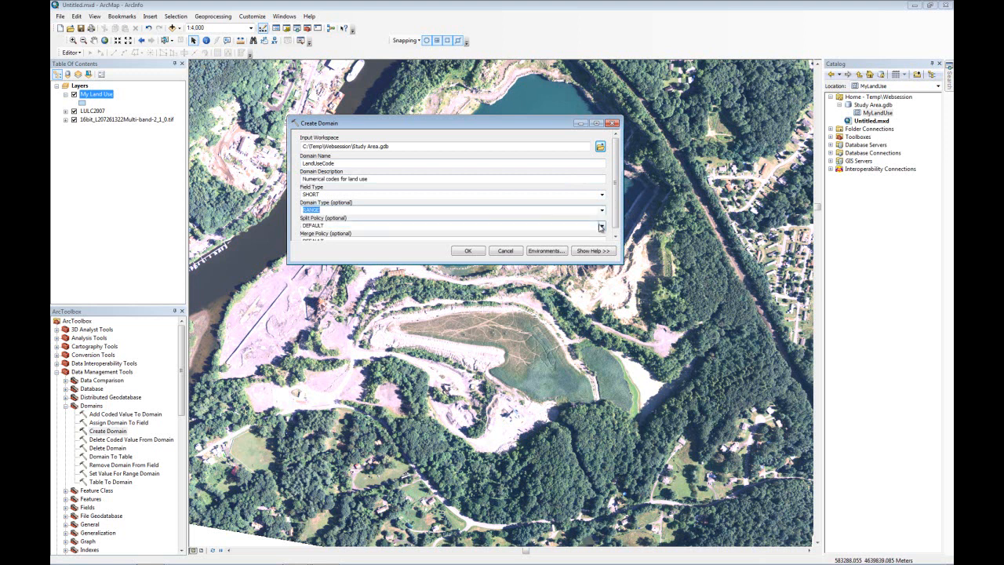
{"action": "left_click", "coordinate": [617, 239]}
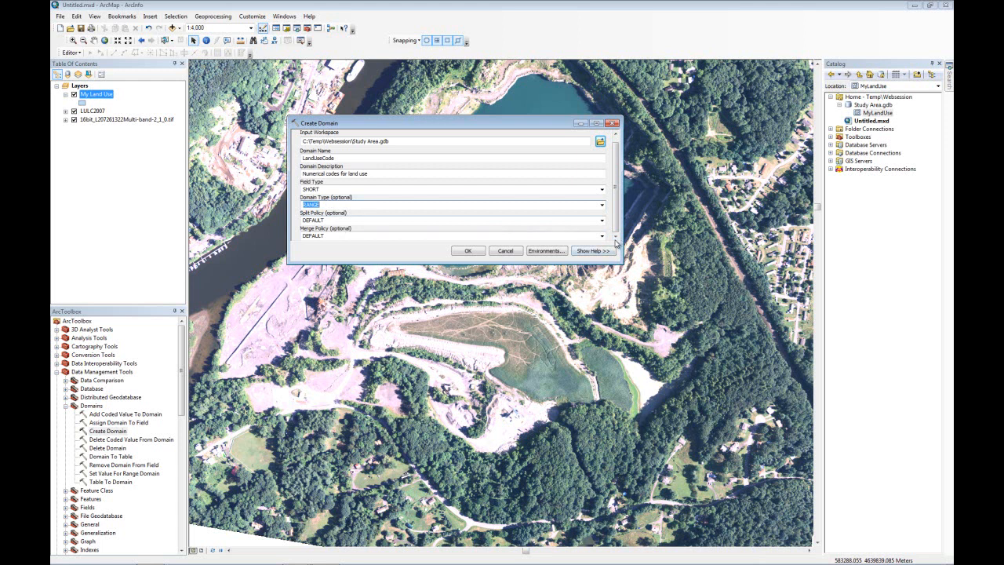
{"action": "left_click", "coordinate": [350, 204]}
{"action": "left_click", "coordinate": [470, 251]}
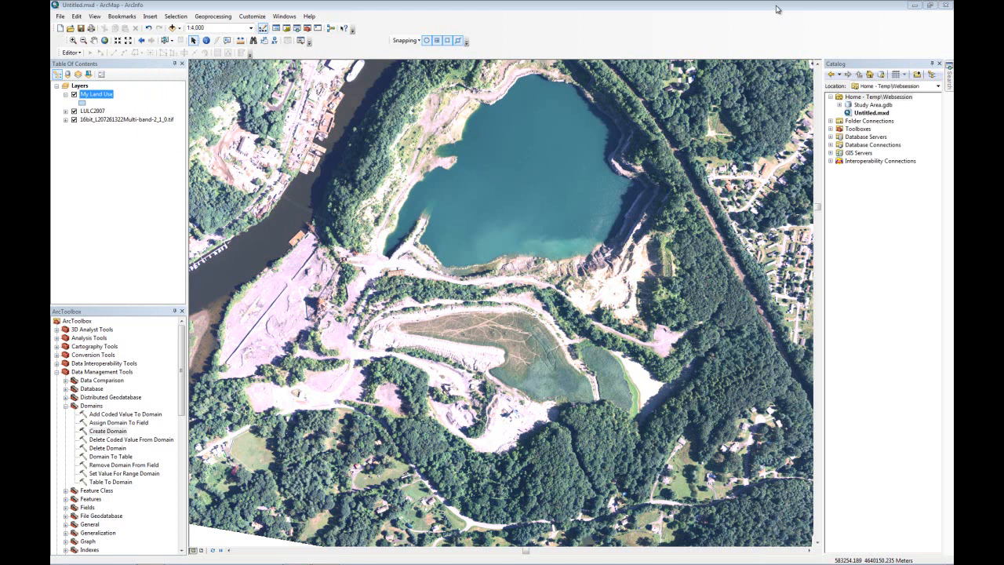
Step: Start a second domain with the Create Domain tool, using Study Area.gdb as the input workspace
{"action": "double_click", "coordinate": [849, 105]}
{"action": "double_click", "coordinate": [106, 431]}
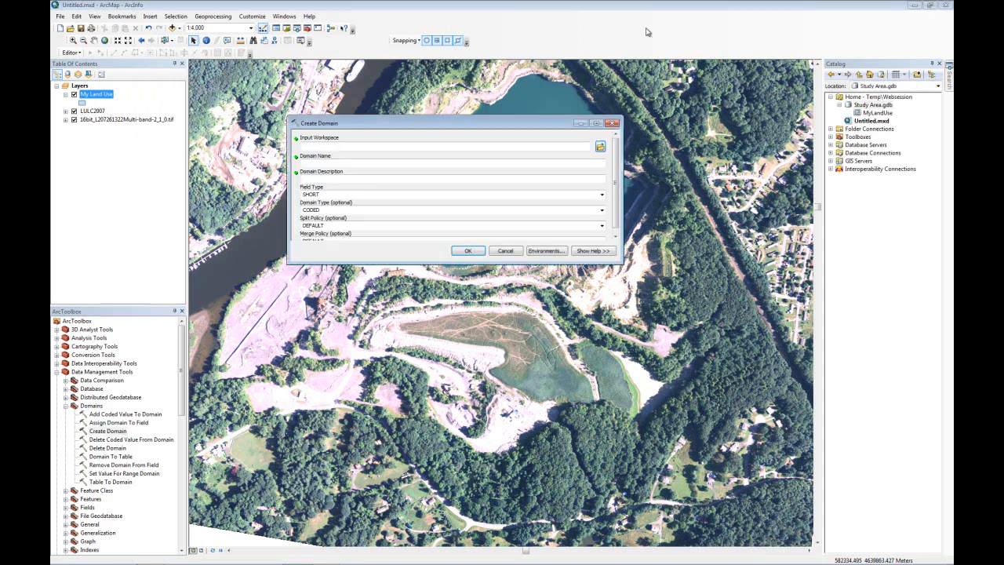
{"action": "left_click", "coordinate": [600, 146]}
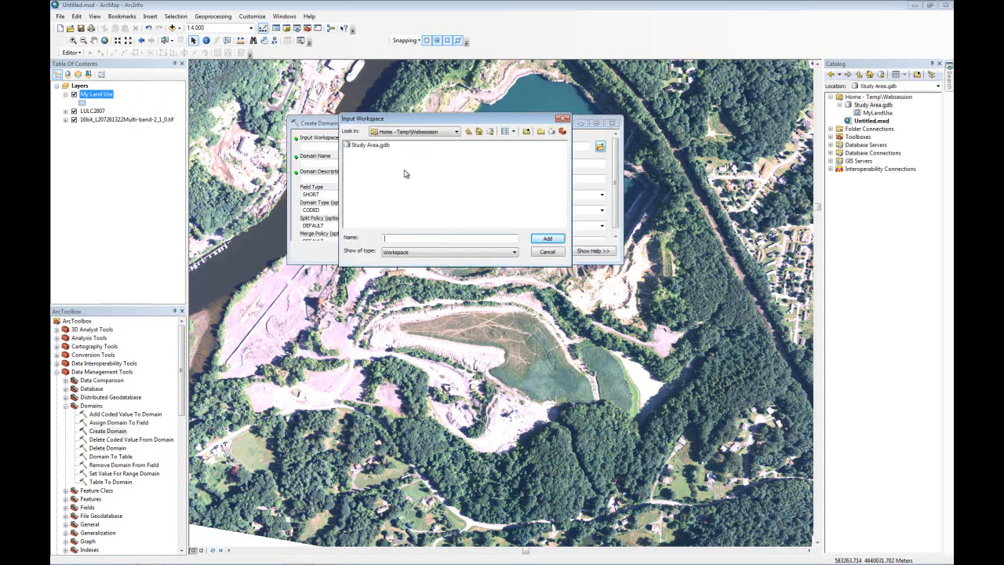
{"action": "left_click", "coordinate": [372, 146]}
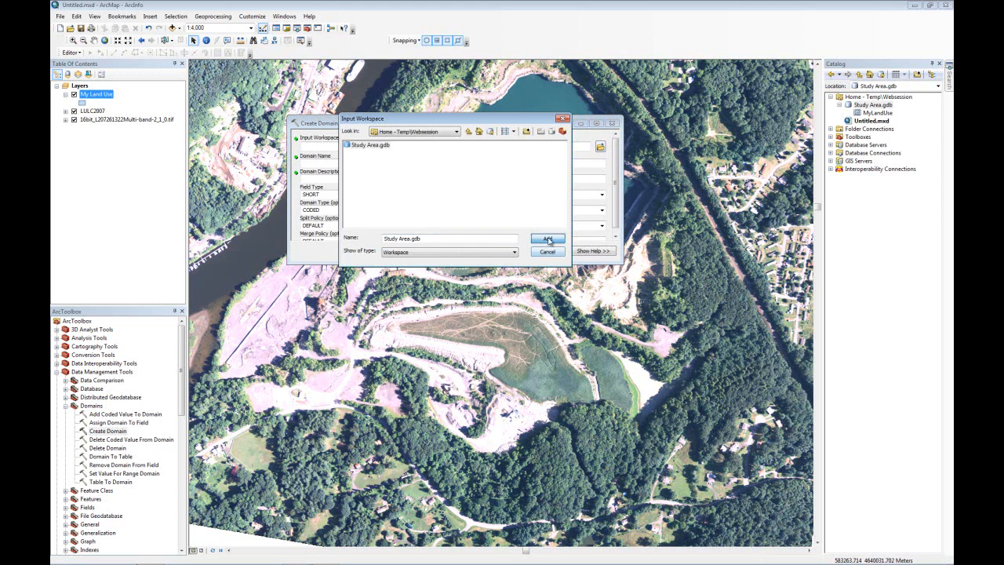
{"action": "left_click", "coordinate": [546, 239]}
Step: Name the second domain LandUseDescriptions and describe it as "Text string of land use types"
{"action": "left_click", "coordinate": [551, 162]}
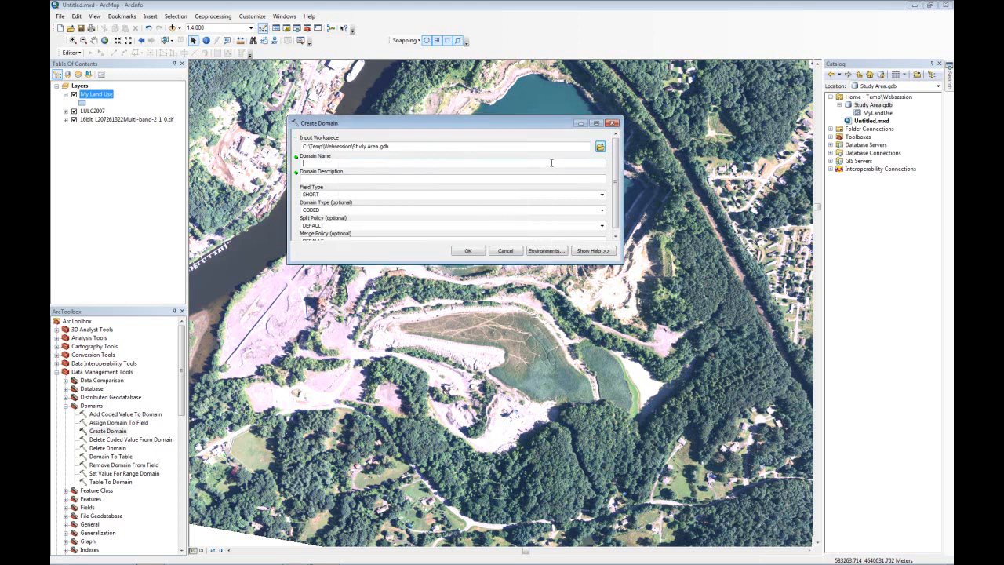
{"action": "type", "text": "LandUsedes"}
{"action": "key", "text": "BackSpace"}
{"action": "key", "text": "BackSpace"}
{"action": "key", "text": "BackSpace"}
{"action": "key", "text": "BackSpace"}
{"action": "type", "text": "Descriptions"}
{"action": "left_click", "coordinate": [348, 178]}
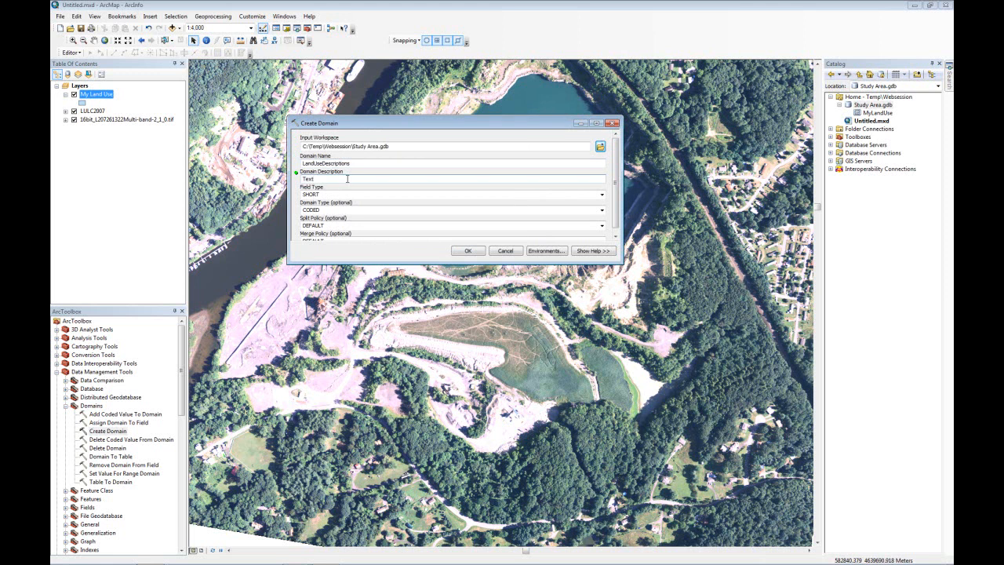
{"action": "type", "text": "Text string of land use types"}
Step: Set the field type to TEXT and the domain type to CODED, and create the domain with default split and merge policies
{"action": "left_click", "coordinate": [600, 196]}
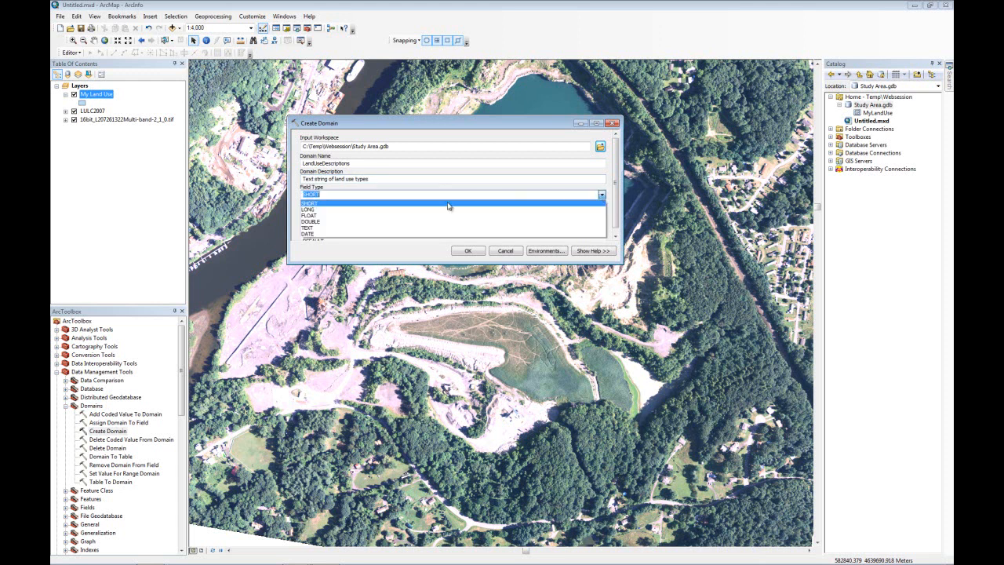
{"action": "left_click", "coordinate": [326, 228]}
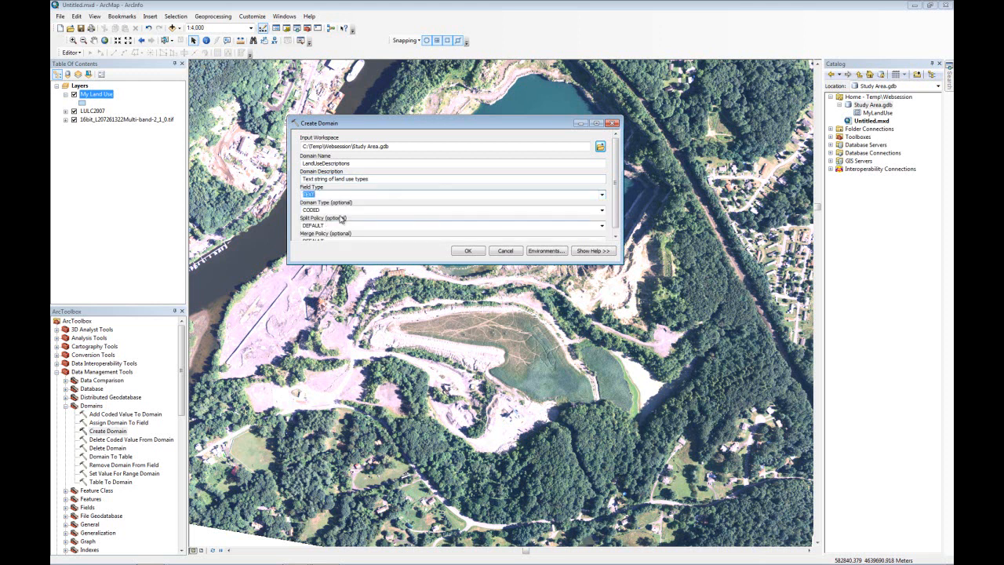
{"action": "left_click", "coordinate": [601, 213]}
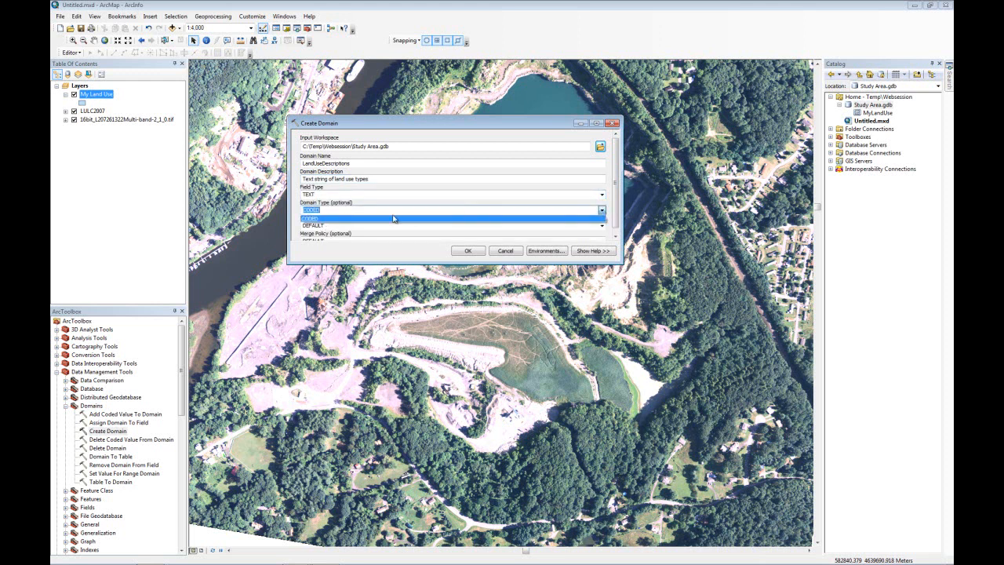
{"action": "left_click", "coordinate": [328, 221]}
{"action": "scroll", "coordinate": [328, 221], "scroll_direction": "down", "scroll_amount": 1}
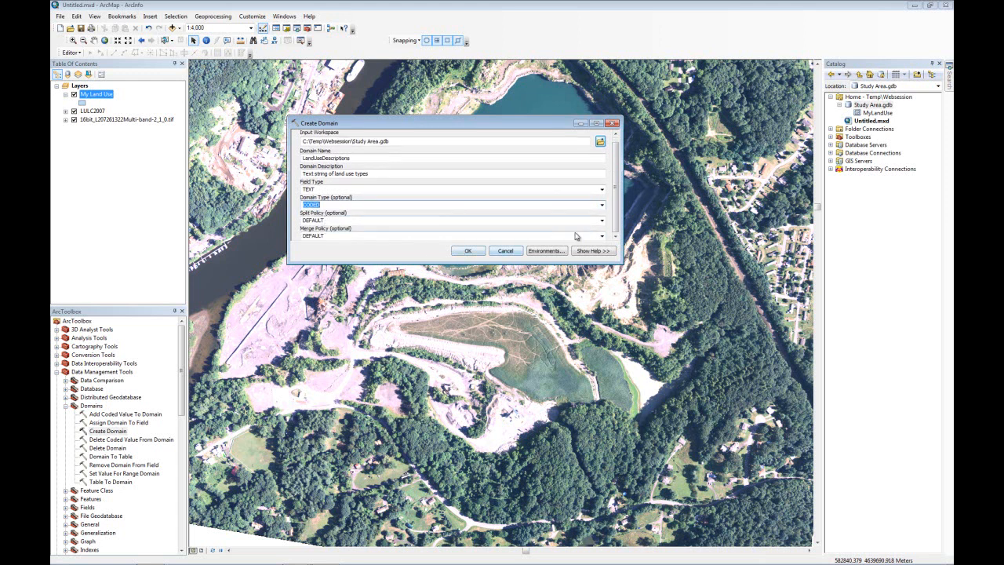
{"action": "left_click", "coordinate": [475, 253]}
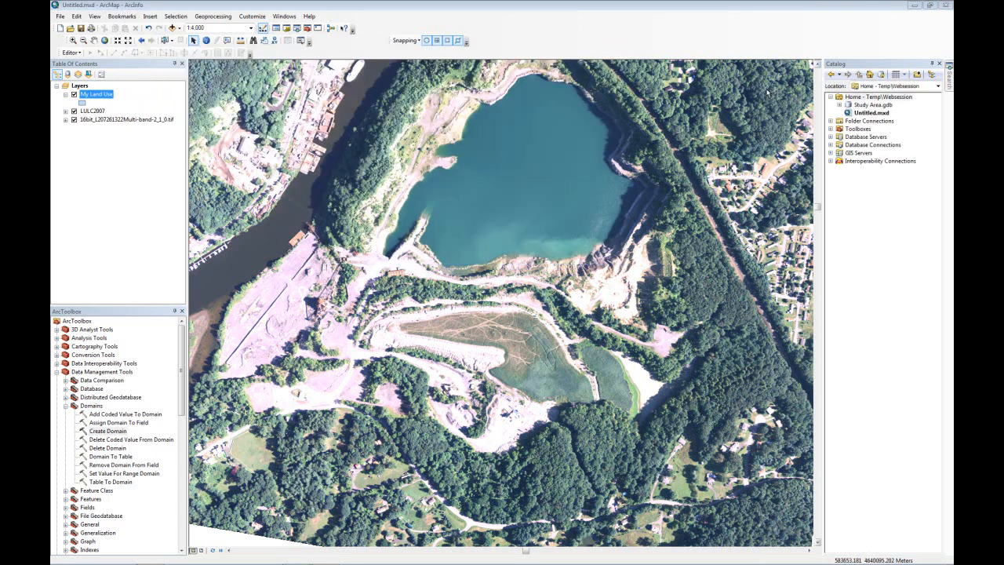
Step: Open the database properties of Study Area.gdb to review its domains
{"action": "left_click", "coordinate": [869, 105]}
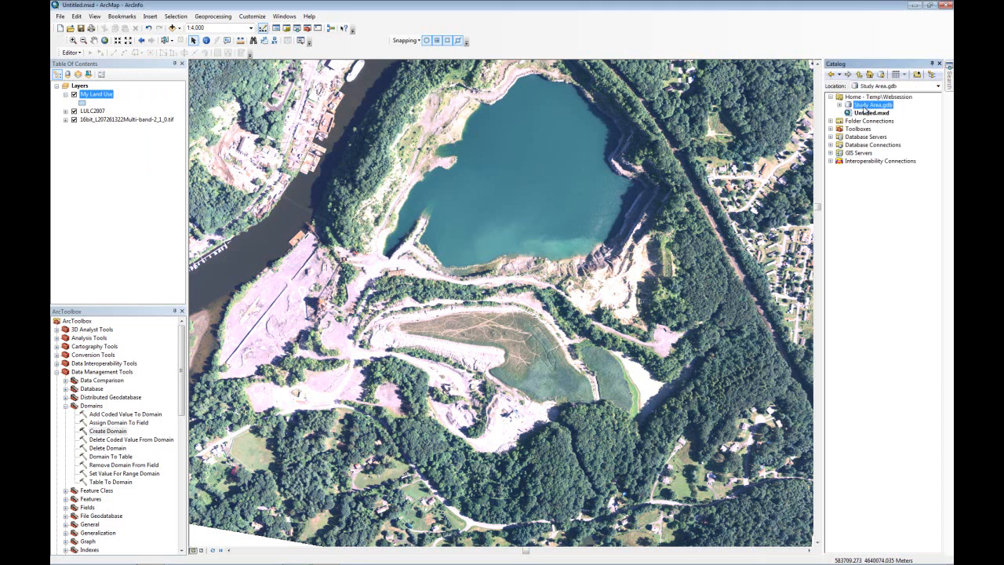
{"action": "left_click", "coordinate": [839, 105]}
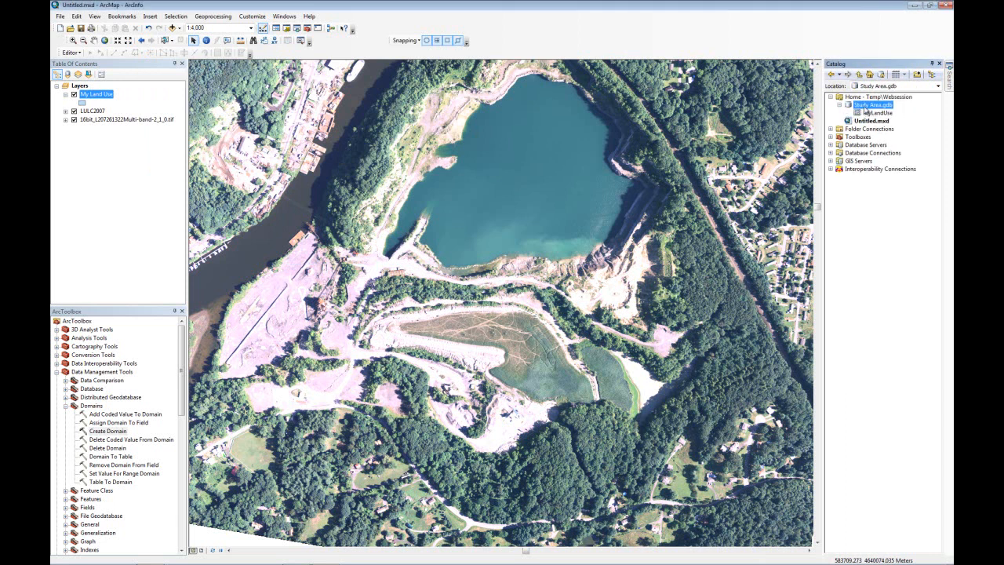
{"action": "right_click", "coordinate": [847, 105]}
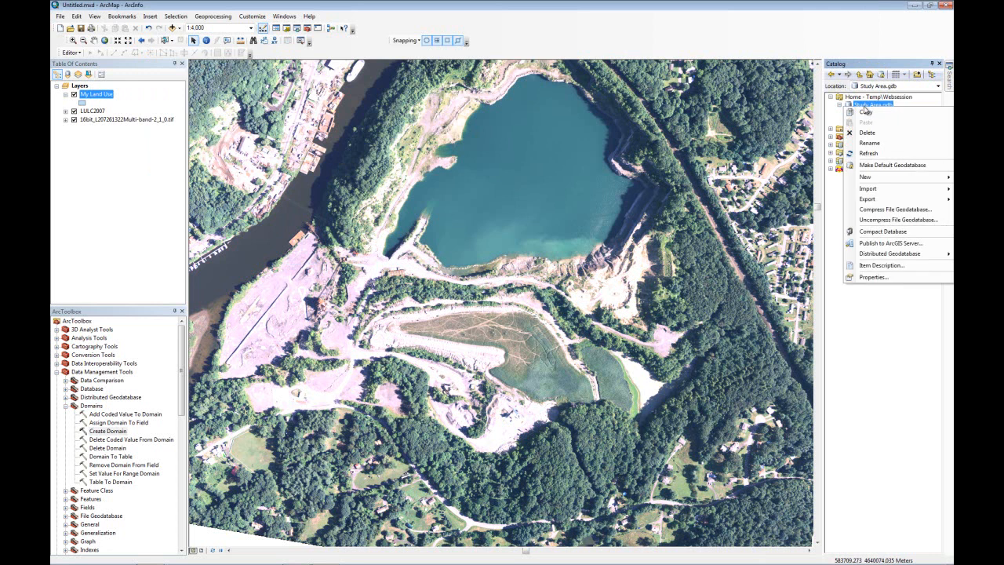
{"action": "left_click", "coordinate": [873, 277]}
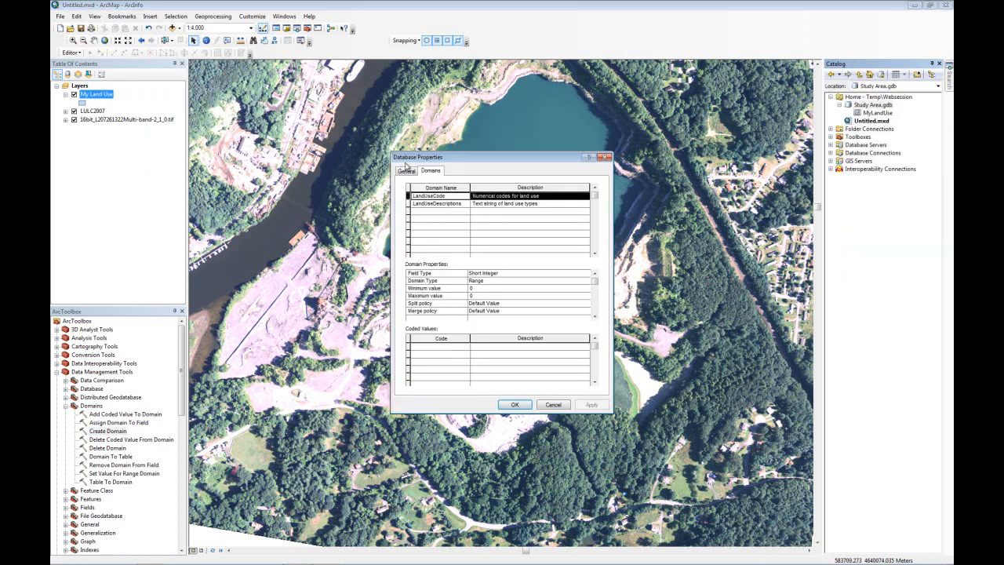
Step: Set the maximum value of the LandUseCode range domain to 6
{"action": "left_click_drag", "start_coordinate": [428, 157], "coordinate": [419, 131]}
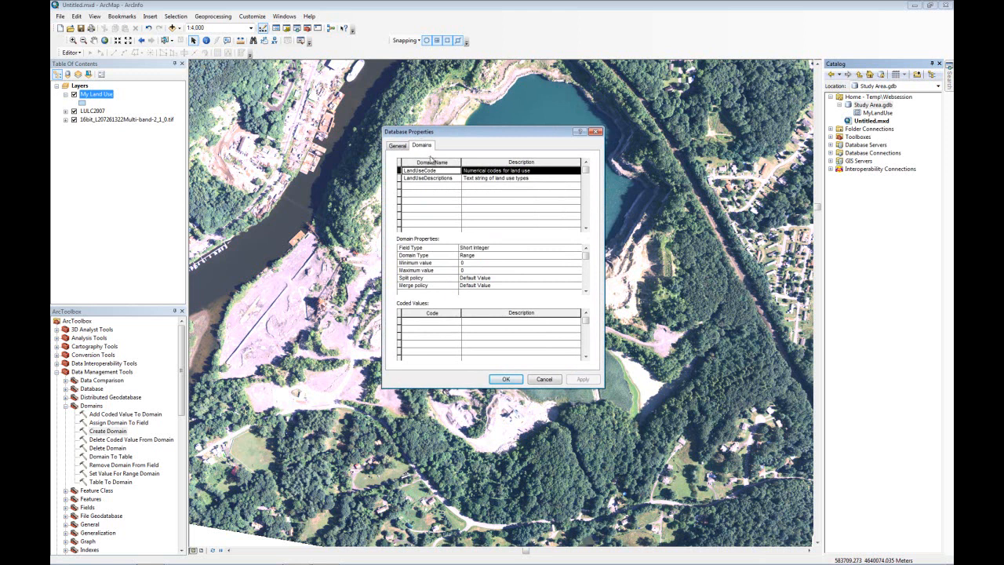
{"action": "left_click", "coordinate": [431, 170]}
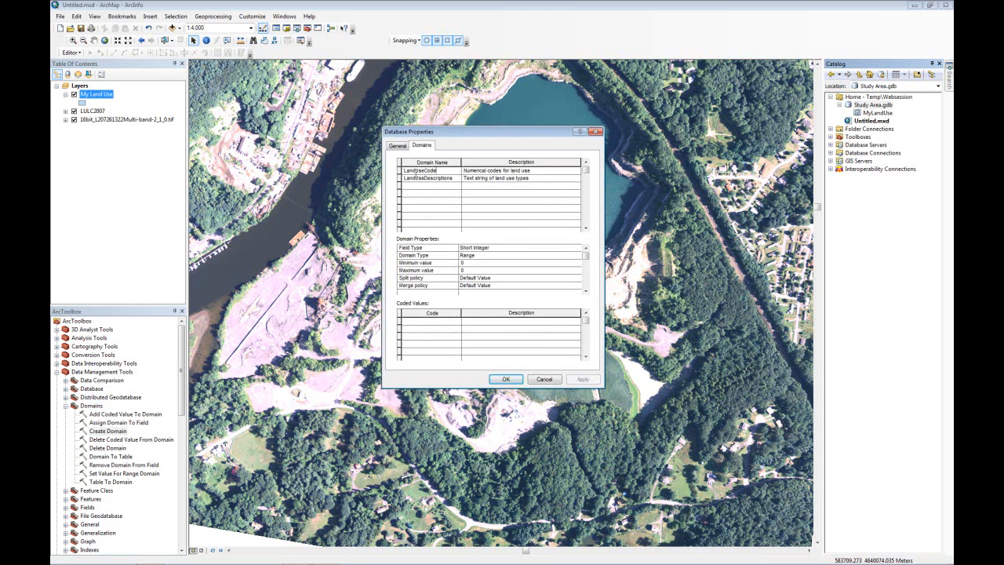
{"action": "left_click", "coordinate": [400, 170]}
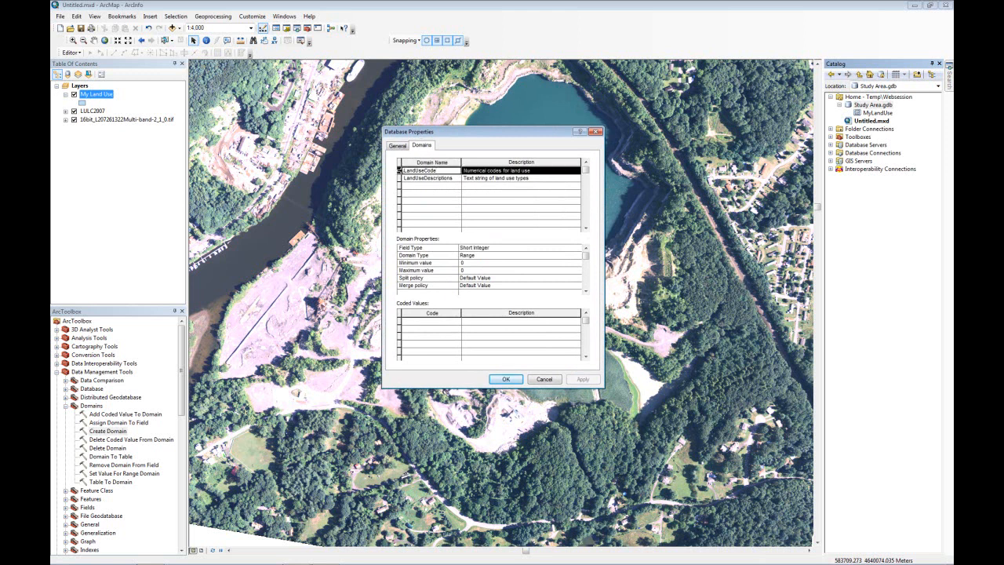
{"action": "left_click", "coordinate": [469, 272]}
{"action": "type", "text": "6"}
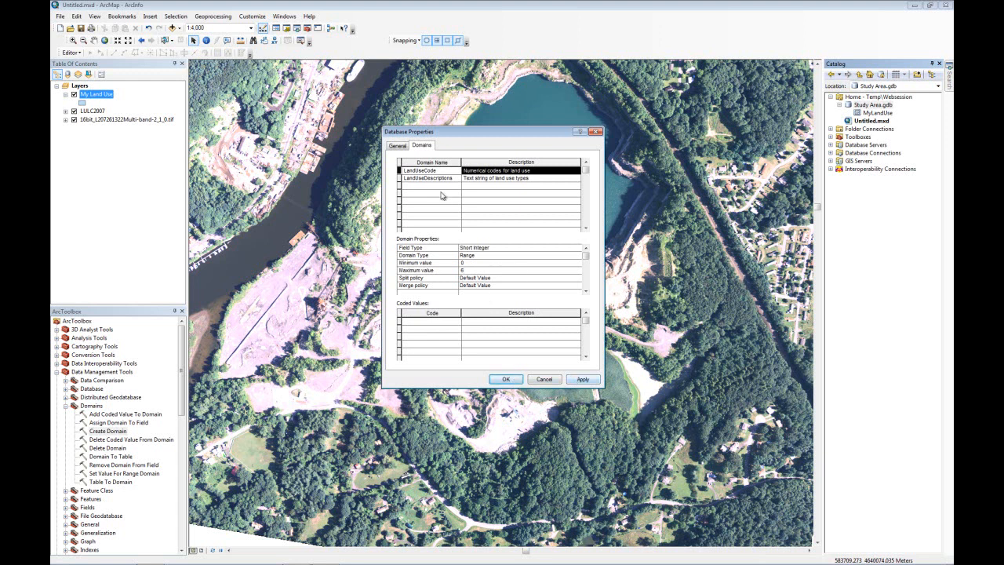
Step: Add the coded value Ag with the description Agricultural to the LandUseDescriptions domain
{"action": "left_click", "coordinate": [400, 178]}
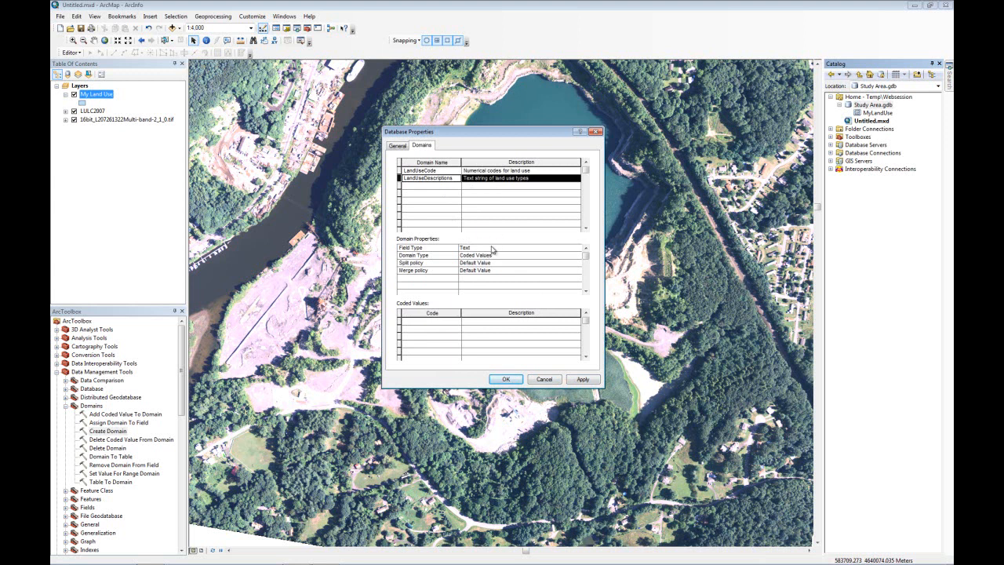
{"action": "left_click", "coordinate": [452, 322]}
{"action": "type", "text": "Ag"}
{"action": "key", "text": "Tab"}
{"action": "type", "text": "Agricultur"}
Step: Add coded values Comm (Commercial / Industrial), Pub (Public / Recreational), Res (Residential), Veg (Veg) and Water (Water), and save the domain changes
{"action": "left_click", "coordinate": [437, 331]}
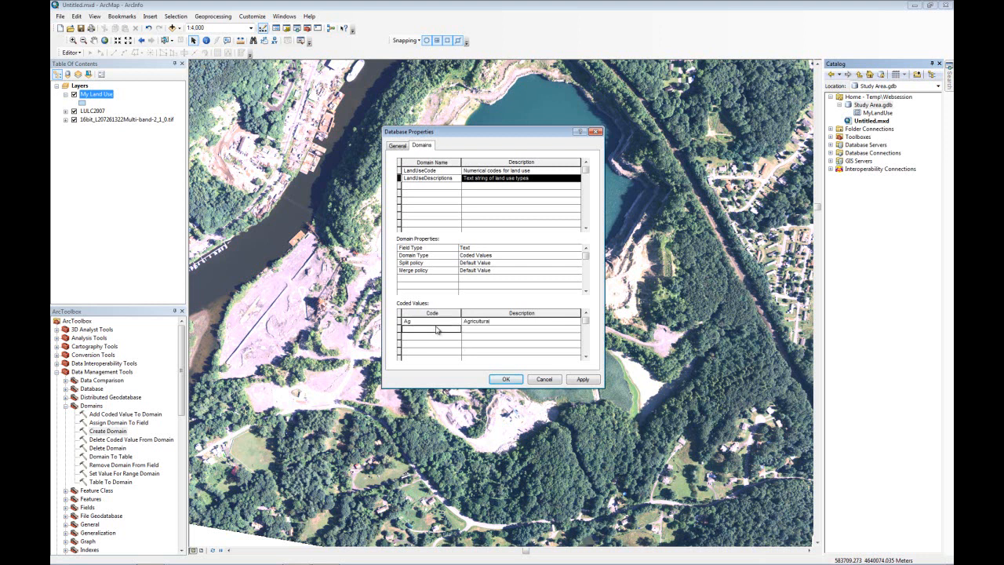
{"action": "type", "text": "Comm"}
{"action": "key", "text": "Tab"}
{"action": "type", "text": "Commercial / Ins"}
{"action": "type", "text": "ustrial"}
{"action": "key", "text": "Tab"}
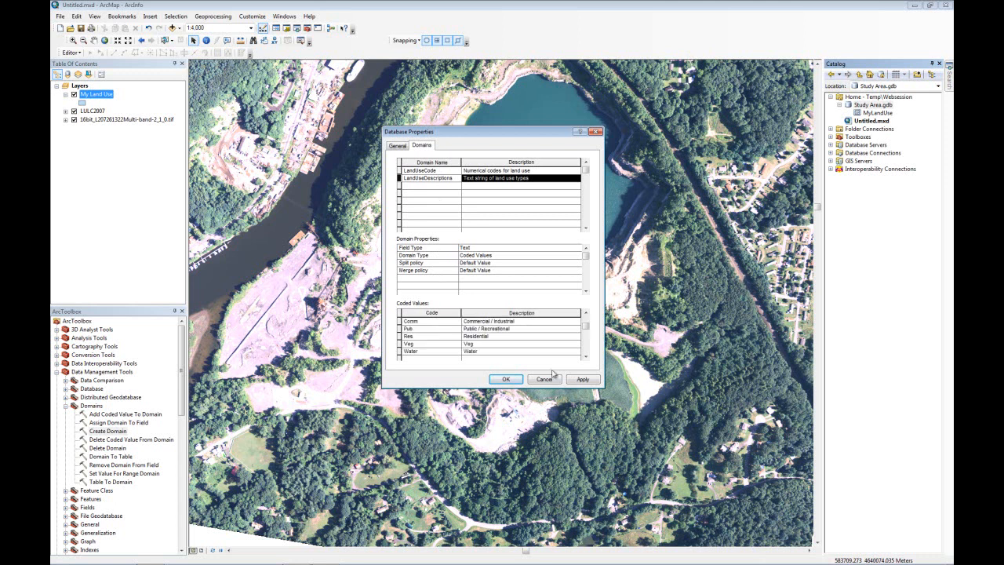
{"action": "left_click", "coordinate": [583, 380]}
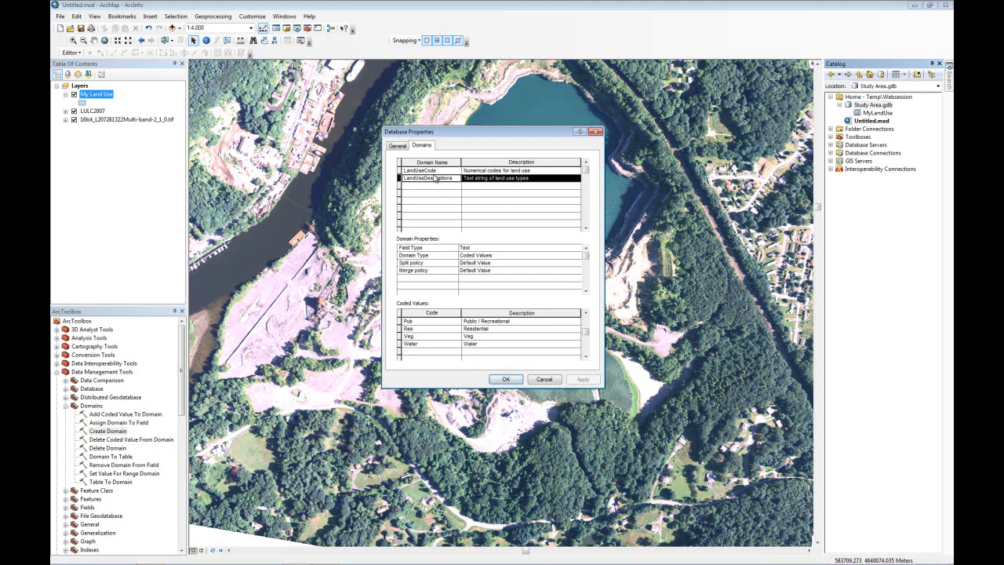
{"action": "left_click", "coordinate": [501, 379]}
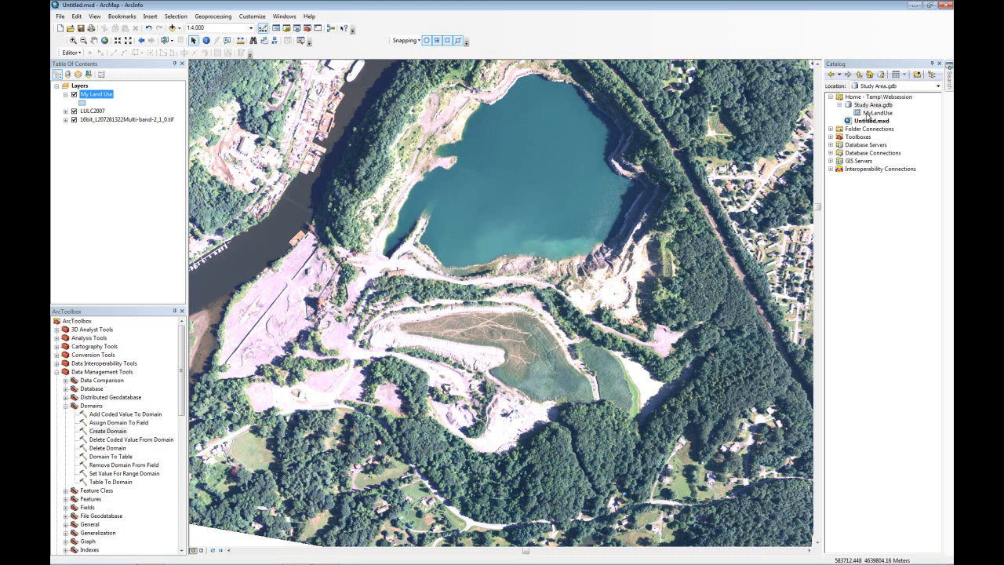
Step: Assign the LandUseCode domain to the LUnumber field in the MyLandUse feature class properties
{"action": "right_click", "coordinate": [869, 115]}
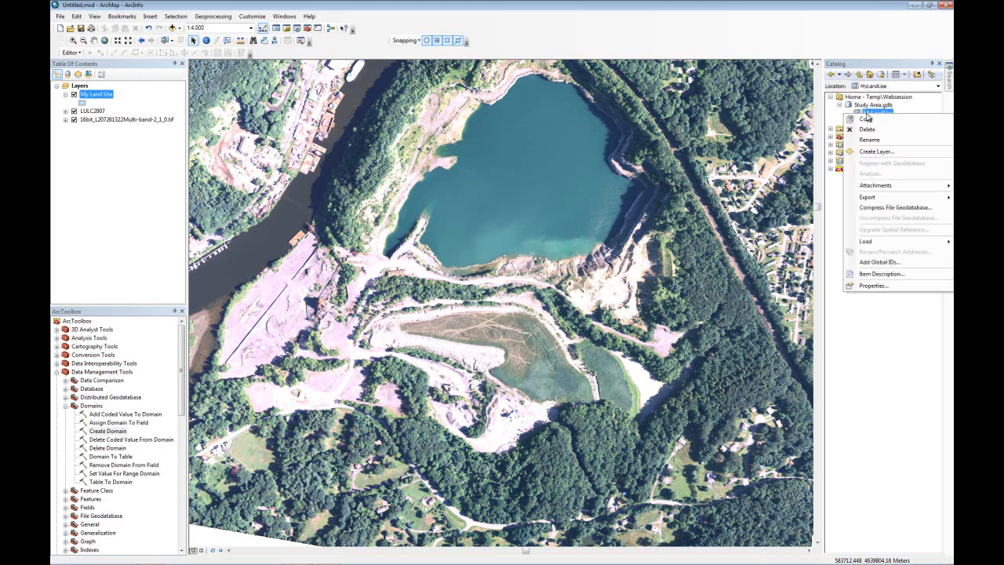
{"action": "left_click", "coordinate": [860, 114]}
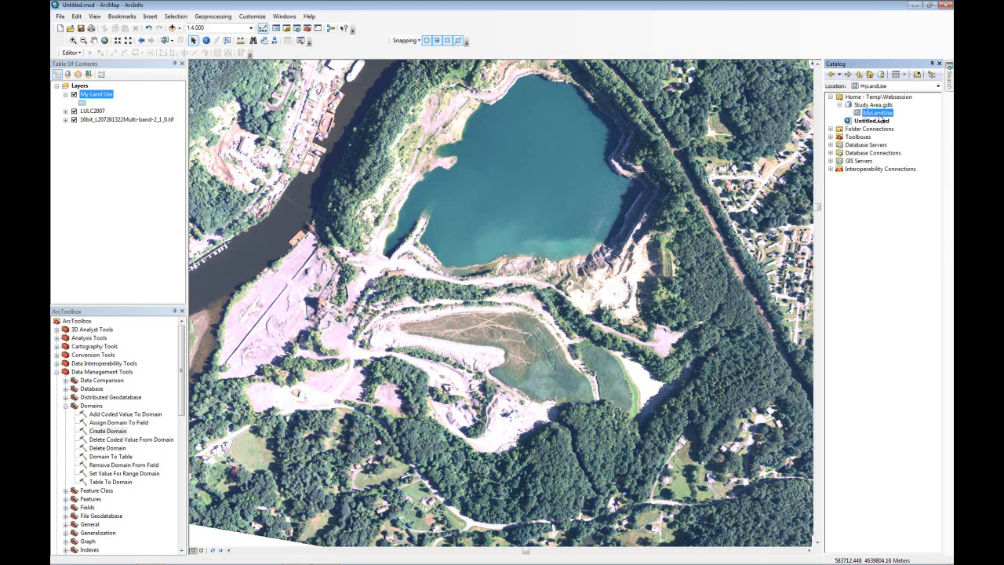
{"action": "right_click", "coordinate": [880, 118]}
{"action": "left_click", "coordinate": [895, 288]}
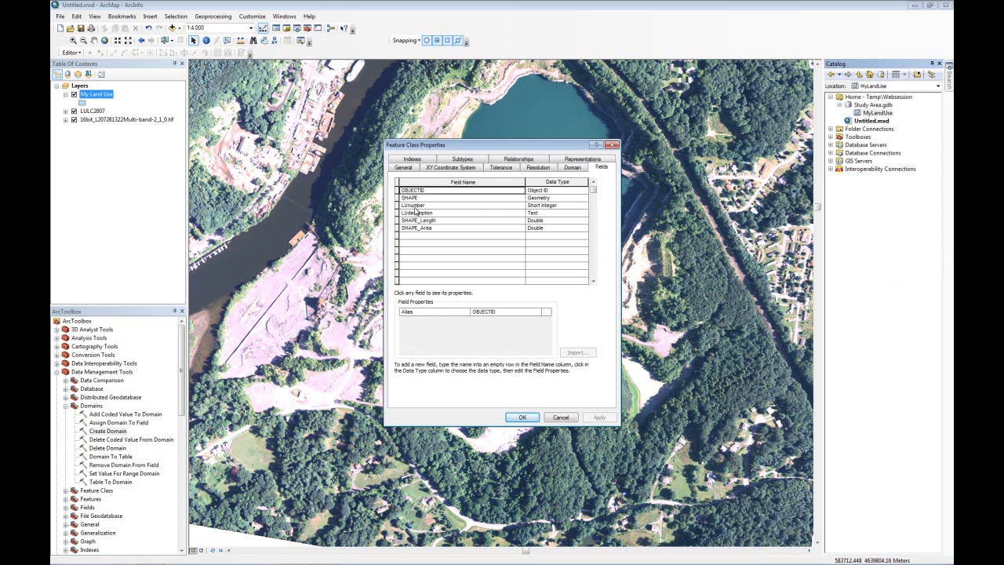
{"action": "left_click", "coordinate": [547, 206]}
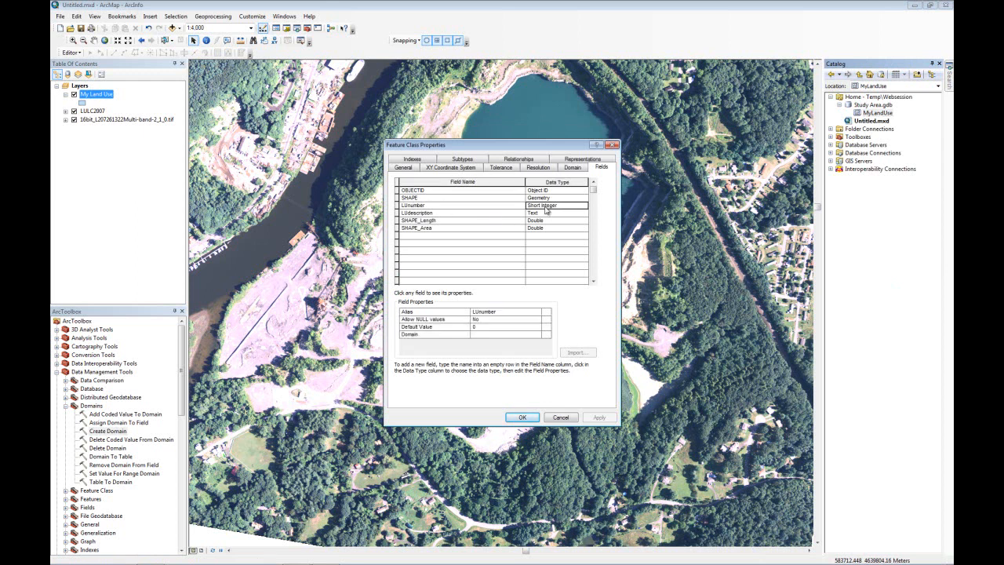
{"action": "left_click", "coordinate": [483, 335]}
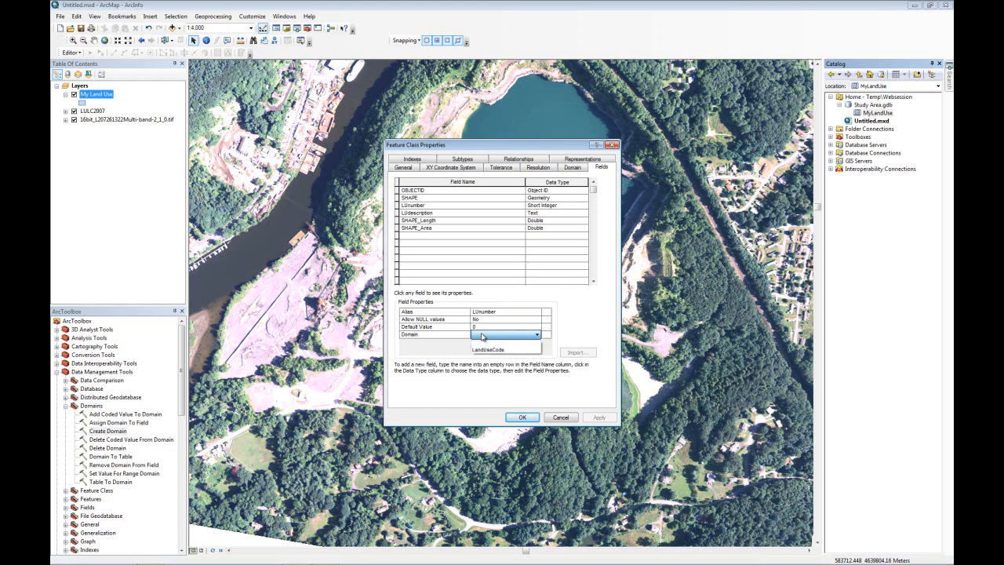
{"action": "left_click", "coordinate": [494, 350]}
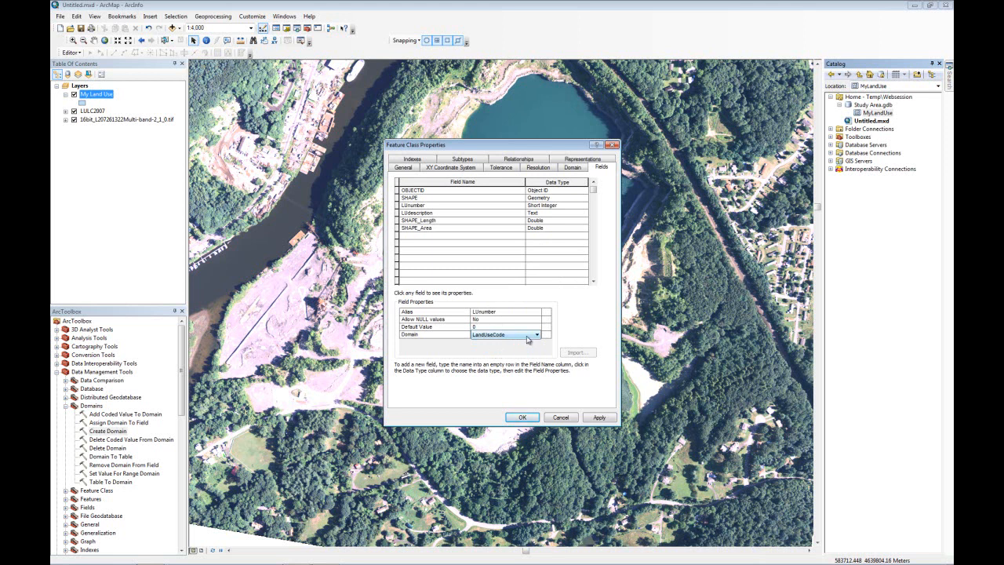
{"action": "left_click", "coordinate": [494, 336]}
{"action": "left_click", "coordinate": [493, 350]}
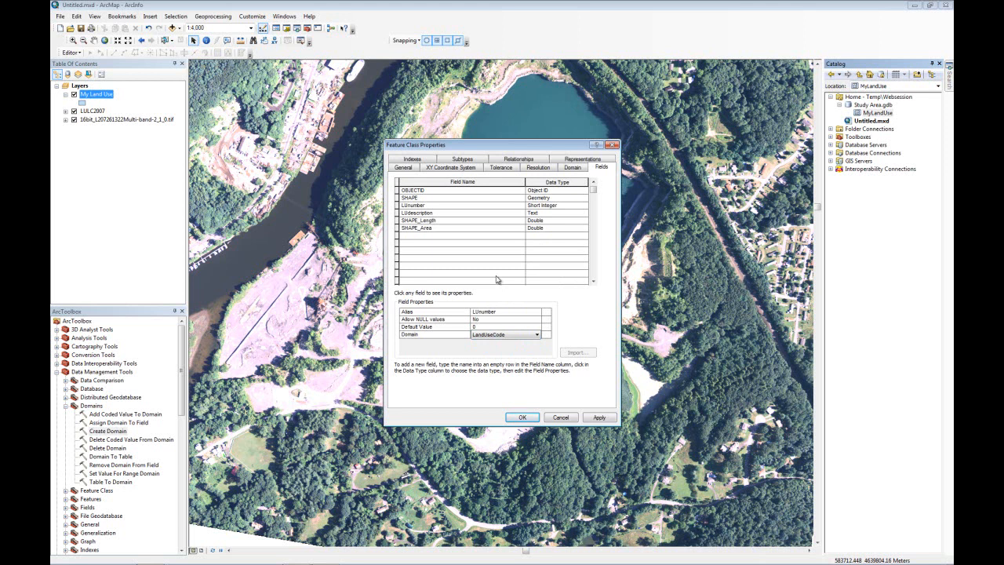
Step: Assign the LandUseDescriptions domain to the LUdescription field and save the feature class properties
{"action": "left_click", "coordinate": [459, 215]}
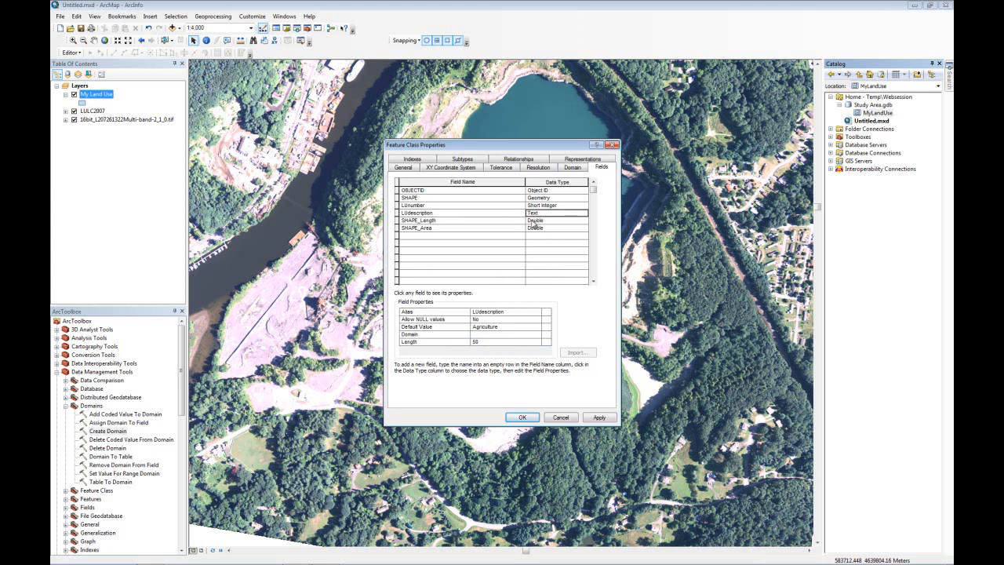
{"action": "left_click", "coordinate": [481, 334]}
{"action": "left_click", "coordinate": [481, 334]}
{"action": "left_click", "coordinate": [496, 353]}
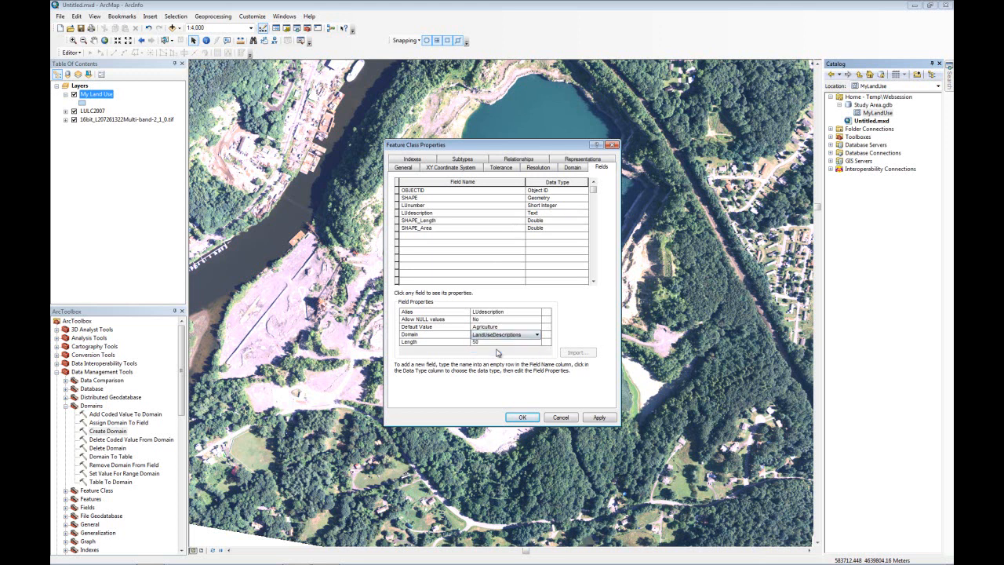
{"action": "left_click", "coordinate": [599, 418]}
{"action": "left_click", "coordinate": [521, 417]}
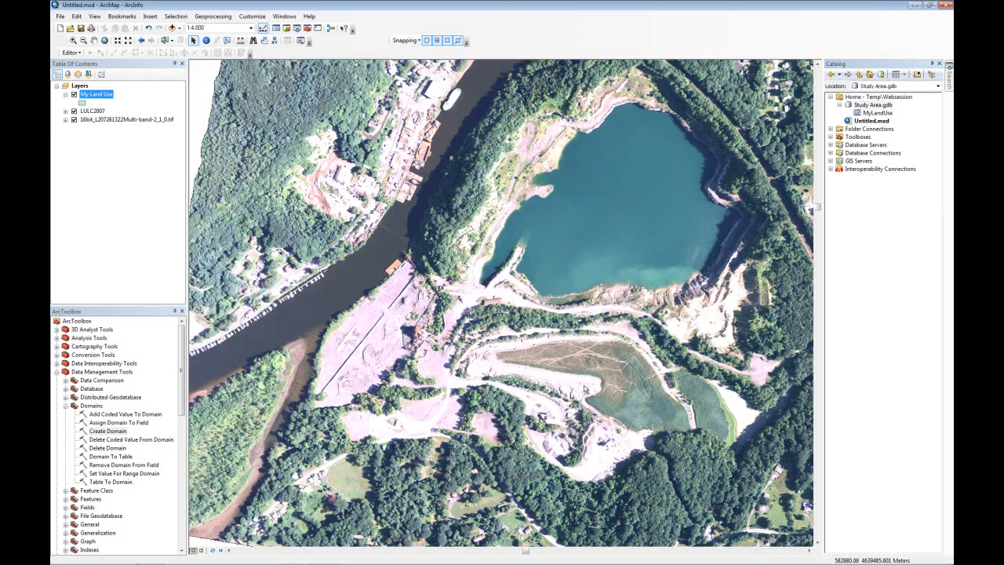
Step: Start an edit session on the My Land Use layer, continuing past the spatial reference warning
{"action": "left_click", "coordinate": [69, 52]}
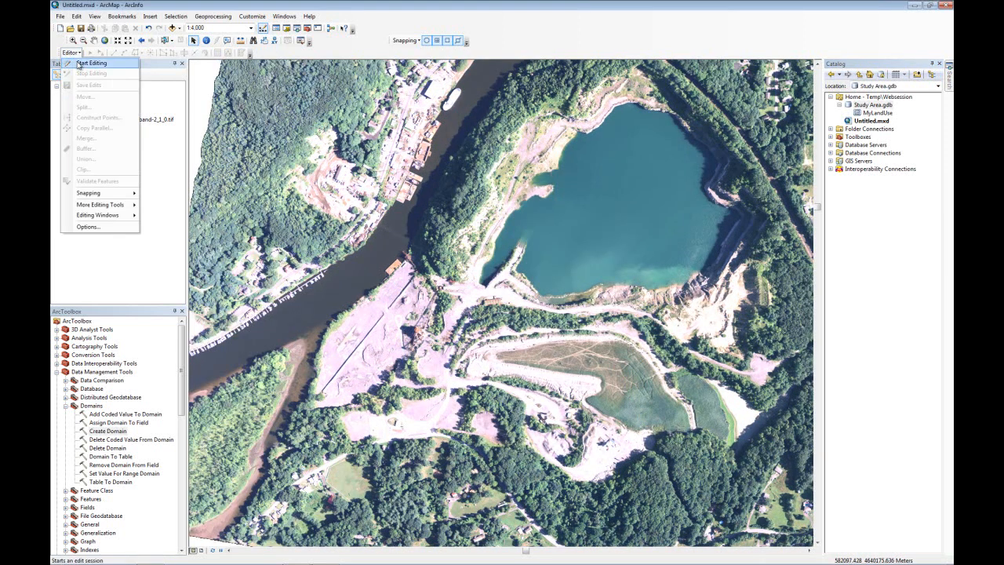
{"action": "left_click", "coordinate": [91, 63]}
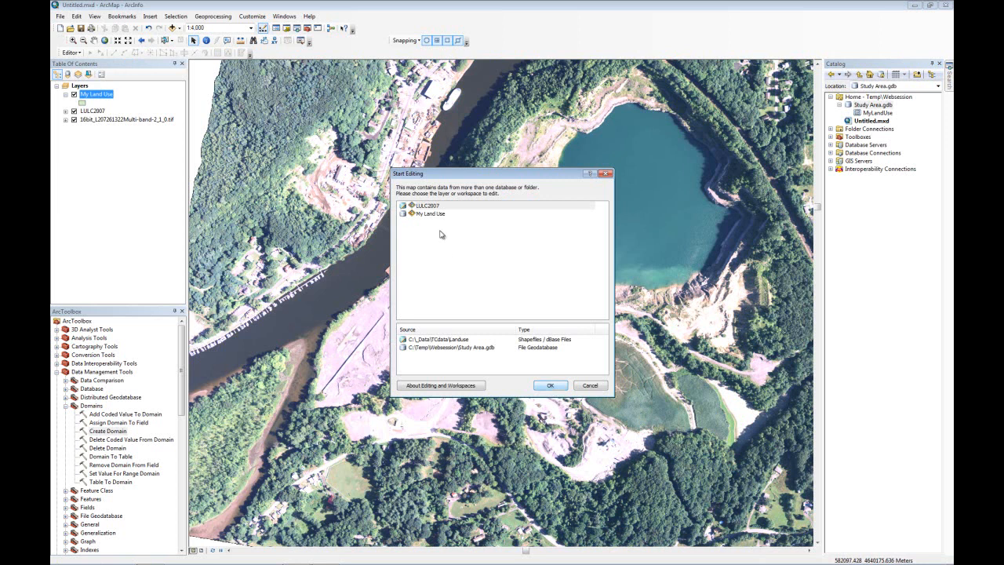
{"action": "left_click", "coordinate": [415, 208]}
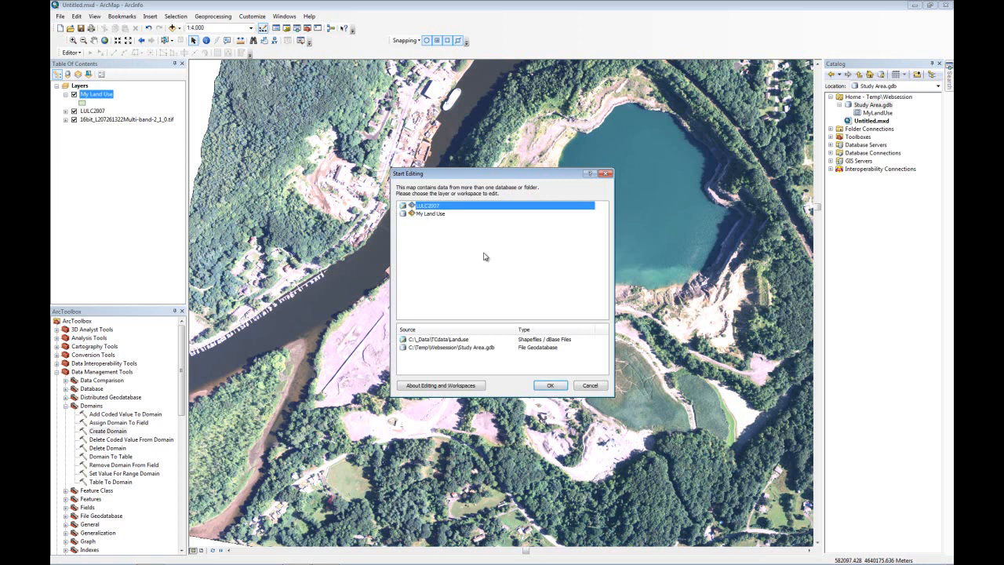
{"action": "left_click", "coordinate": [448, 215]}
{"action": "left_click", "coordinate": [549, 385]}
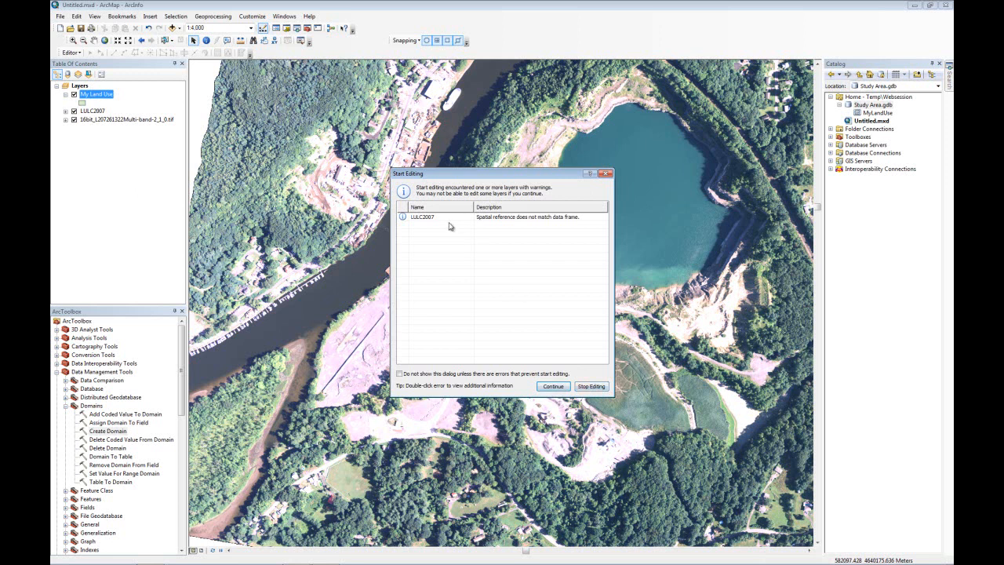
{"action": "left_click", "coordinate": [553, 386]}
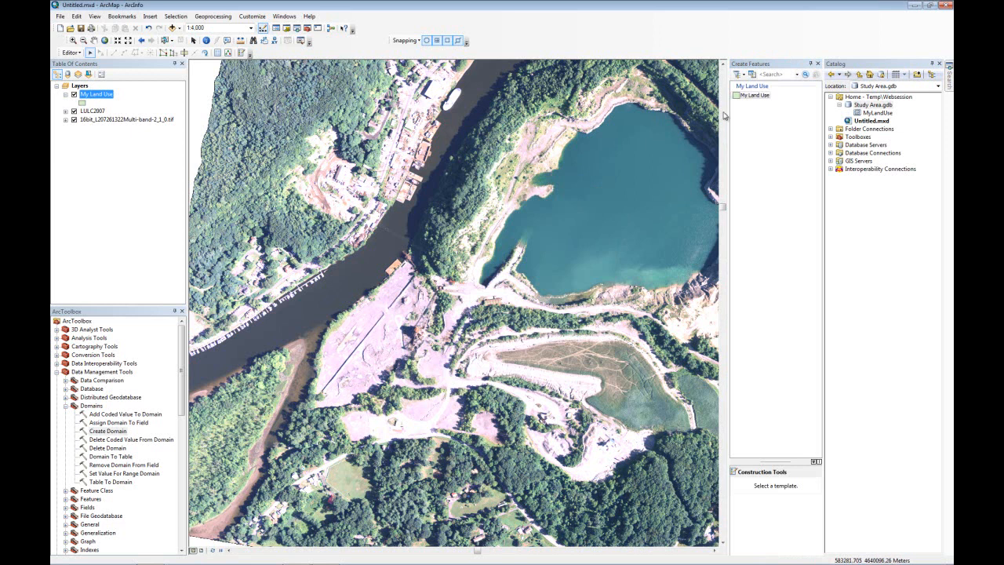
Step: Draw a My Land Use polygon around the large quarry lake, about 1948 m in perimeter
{"action": "left_click", "coordinate": [755, 95]}
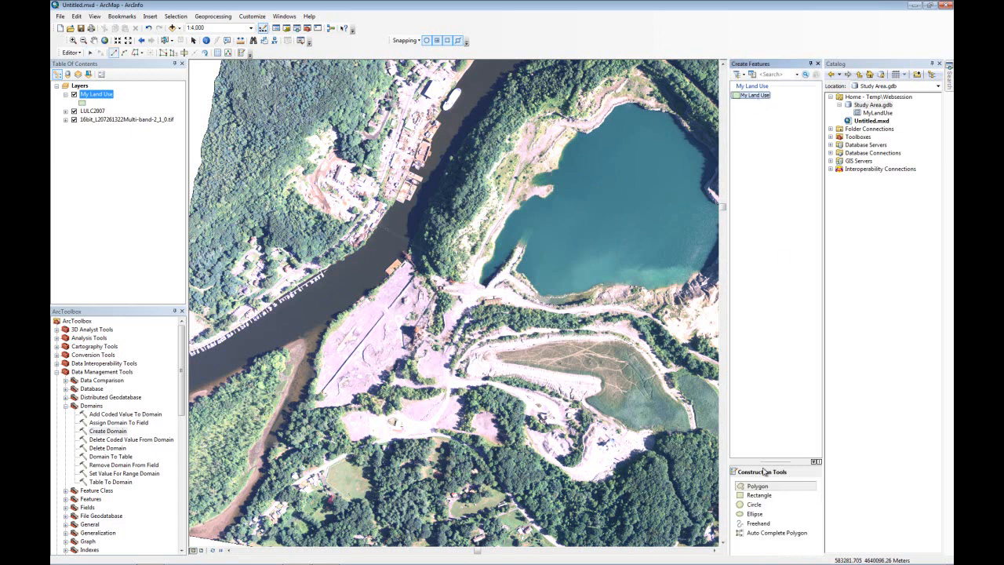
{"action": "left_click", "coordinate": [810, 64]}
{"action": "left_click", "coordinate": [642, 66]}
{"action": "left_click", "coordinate": [594, 90]}
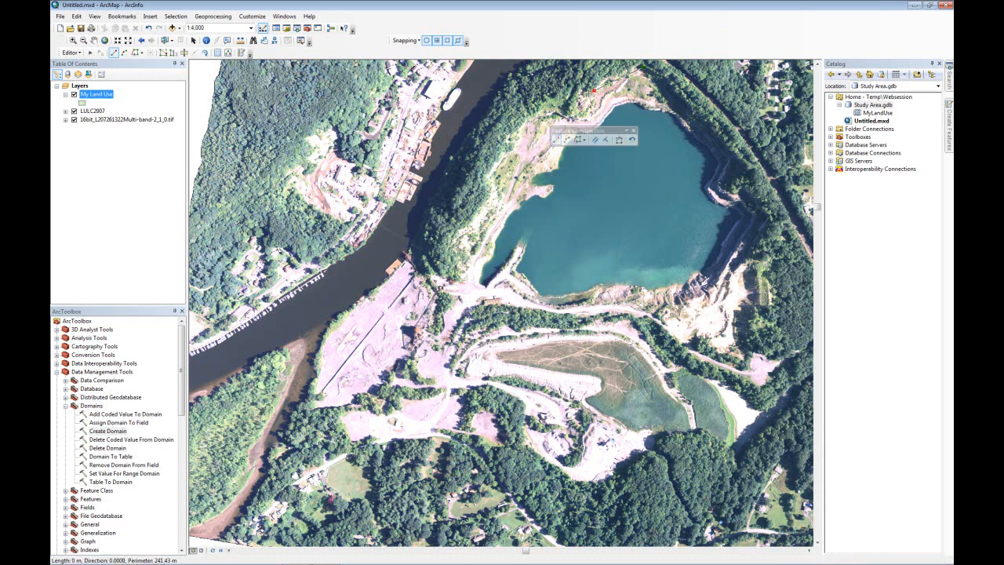
{"action": "left_click", "coordinate": [523, 128]}
{"action": "left_click", "coordinate": [471, 223]}
{"action": "left_click", "coordinate": [447, 249]}
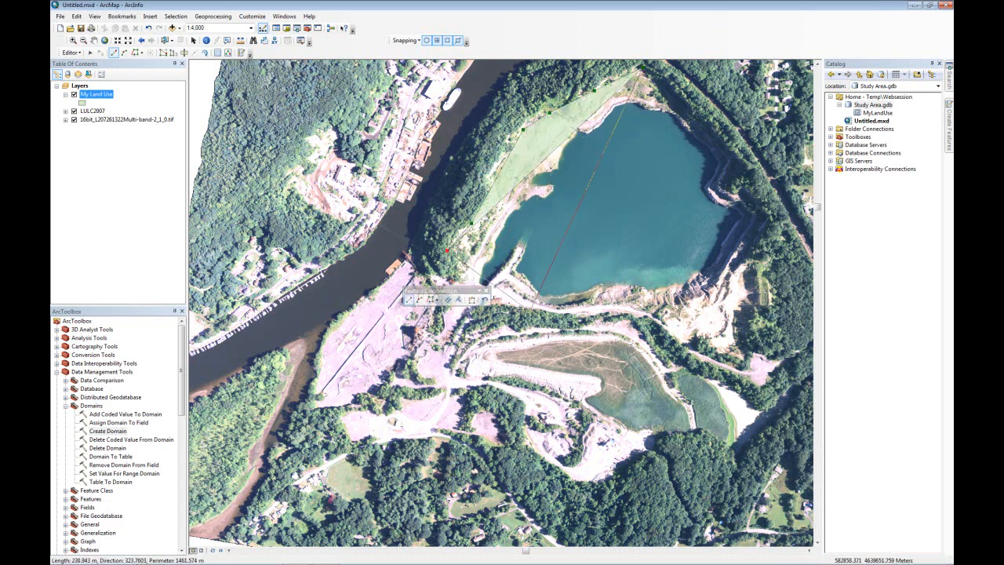
{"action": "left_click", "coordinate": [512, 307]}
{"action": "left_click", "coordinate": [590, 318]}
{"action": "left_click", "coordinate": [648, 309]}
{"action": "left_click", "coordinate": [697, 310]}
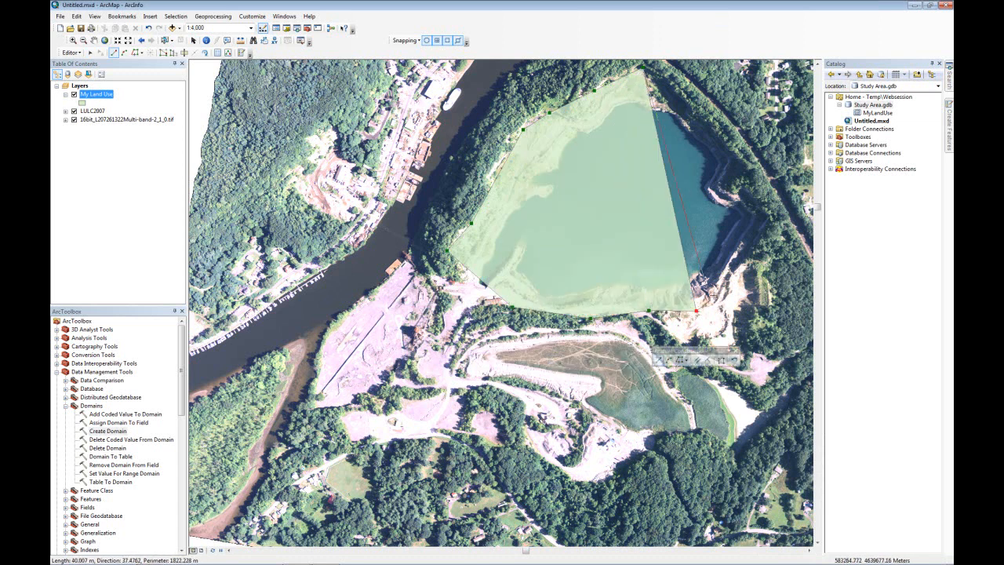
{"action": "left_click", "coordinate": [733, 263]}
{"action": "left_click", "coordinate": [756, 215]}
{"action": "left_click", "coordinate": [719, 185]}
{"action": "left_click", "coordinate": [728, 159]}
{"action": "double_click", "coordinate": [689, 118]}
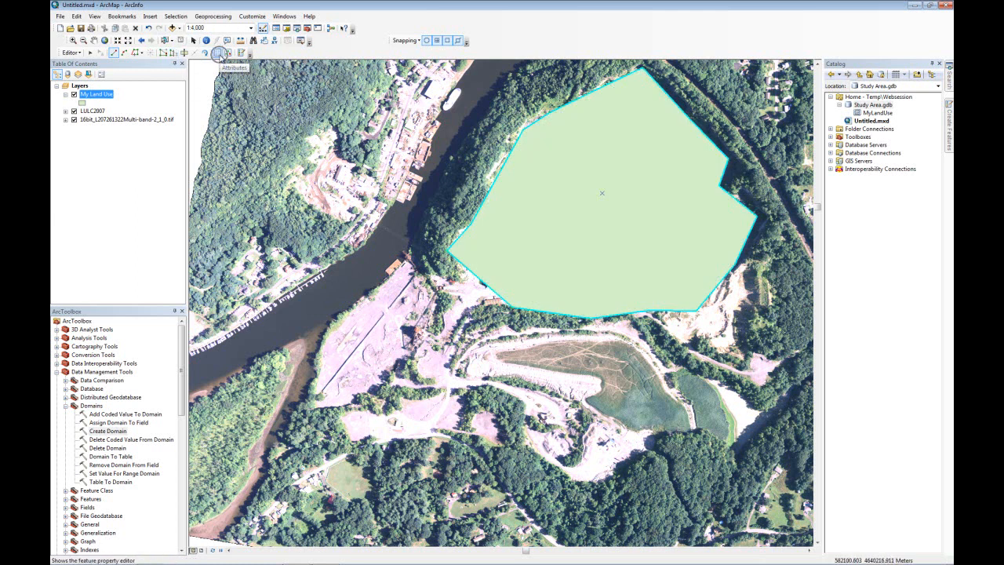
Step: Set the new polygon's LUnumber attribute to 1 and its LUdescription to Commercial / Industrial
{"action": "left_click", "coordinate": [218, 53]}
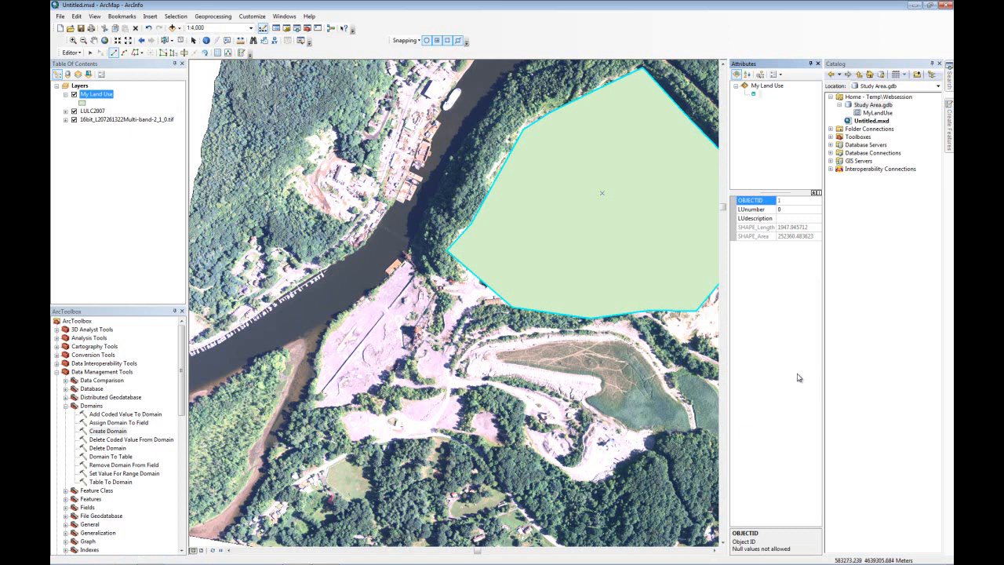
{"action": "left_click", "coordinate": [786, 210]}
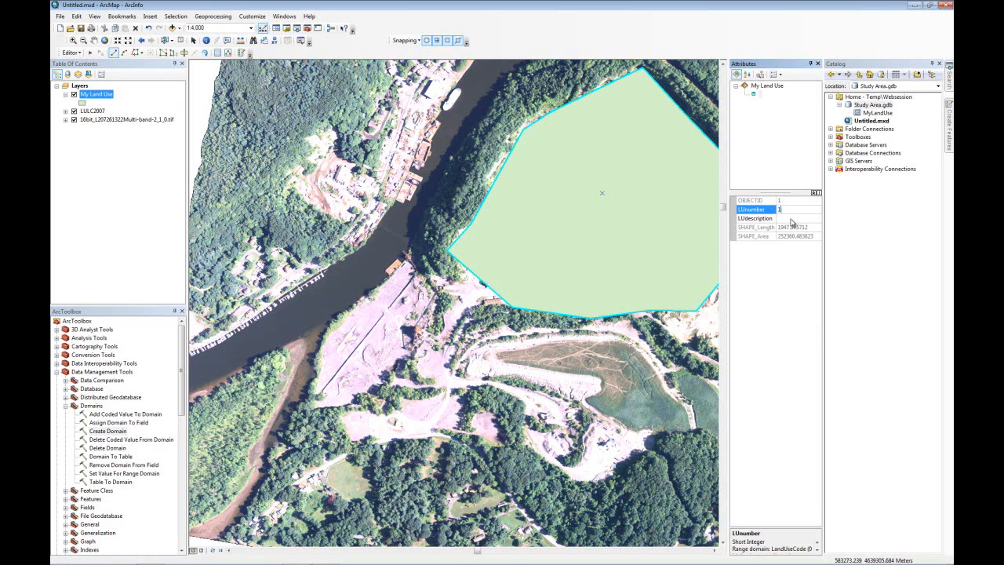
{"action": "left_click", "coordinate": [791, 220]}
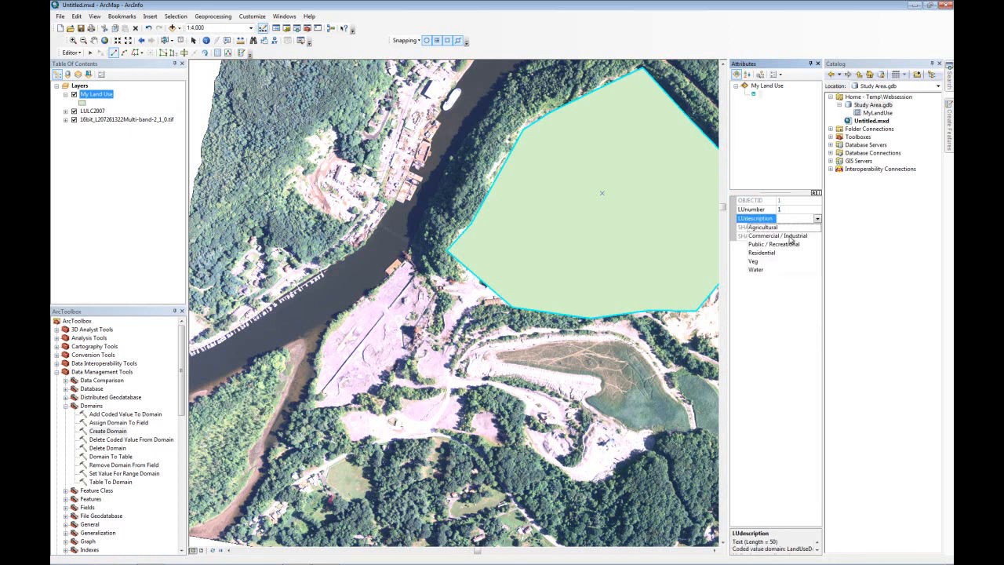
{"action": "left_click", "coordinate": [791, 237]}
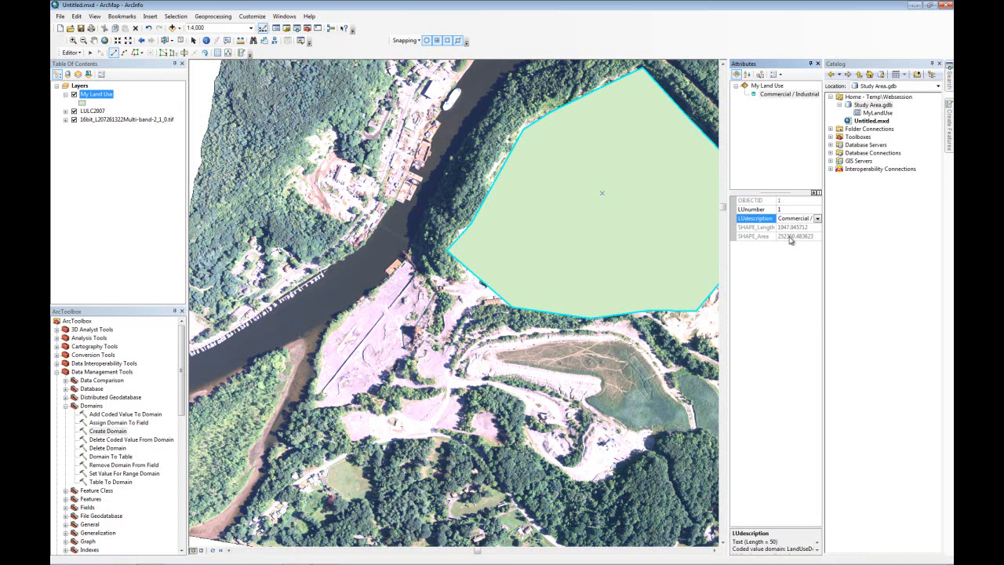
{"action": "left_click", "coordinate": [784, 209]}
{"action": "left_click", "coordinate": [792, 219]}
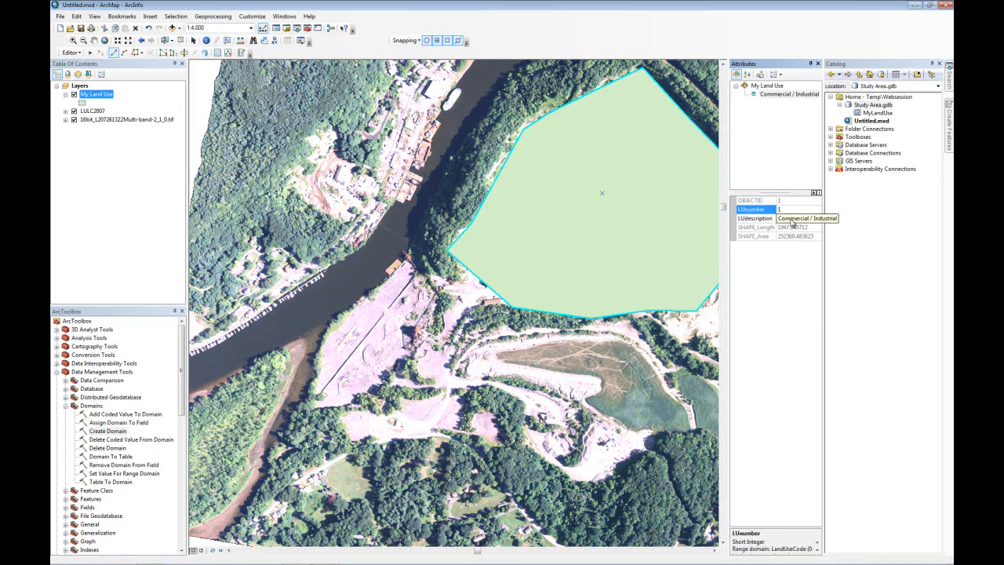
{"action": "left_click", "coordinate": [791, 212]}
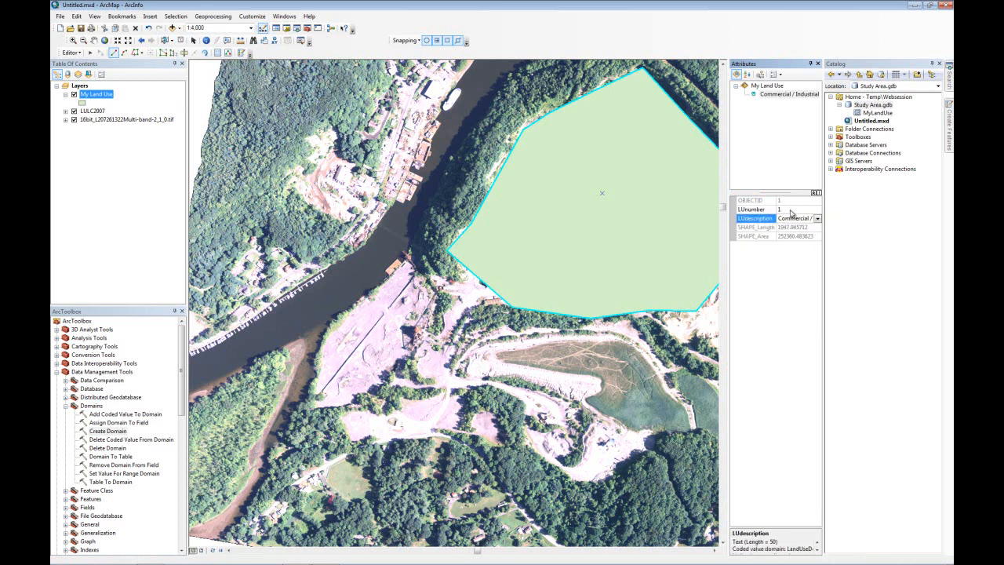
Step: Change the quarry lake polygon's LUnumber to 9 and reselect Commercial / Industrial as its LUdescription
{"action": "left_click", "coordinate": [782, 210]}
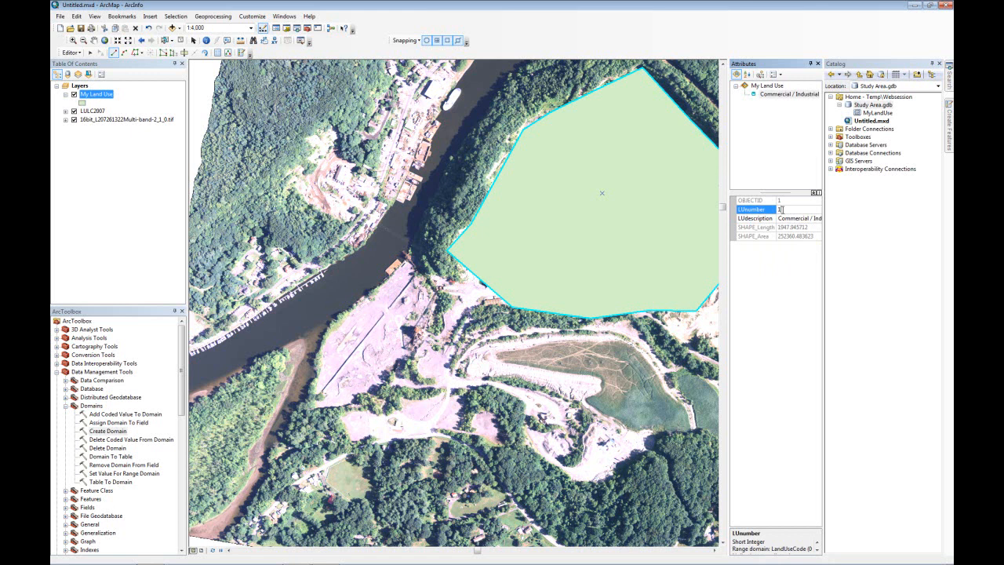
{"action": "left_click", "coordinate": [791, 219]}
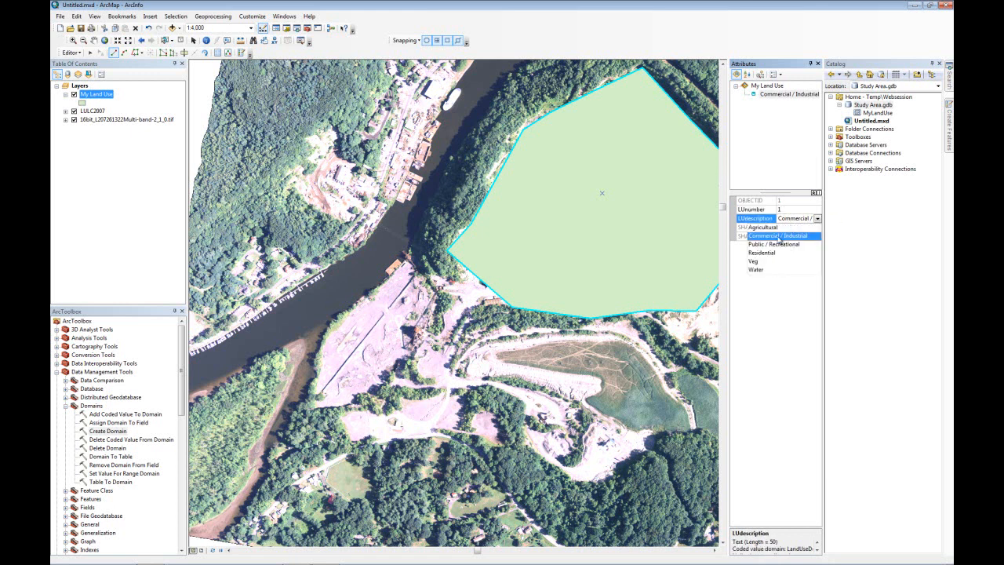
{"action": "left_click", "coordinate": [777, 237]}
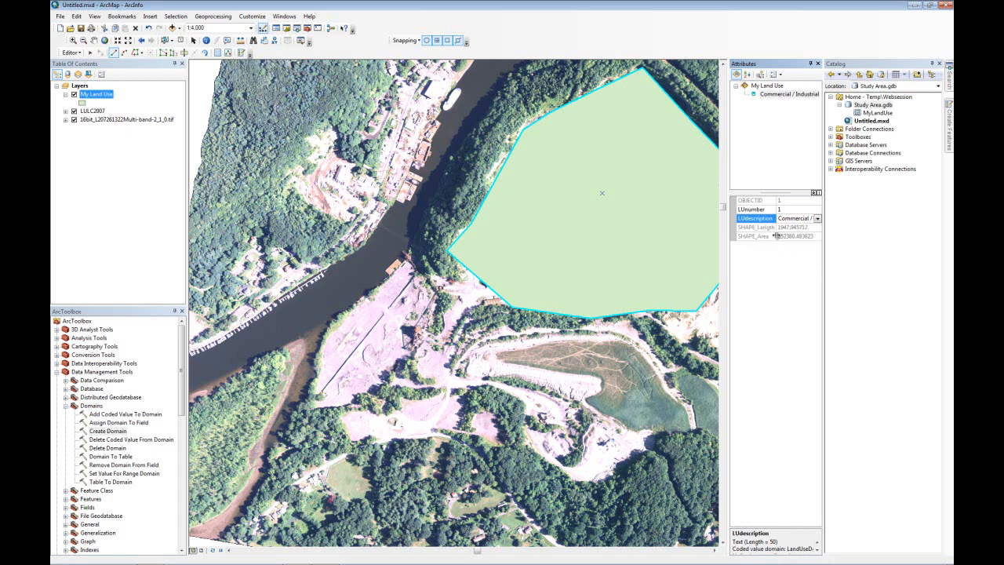
{"action": "left_click", "coordinate": [788, 209]}
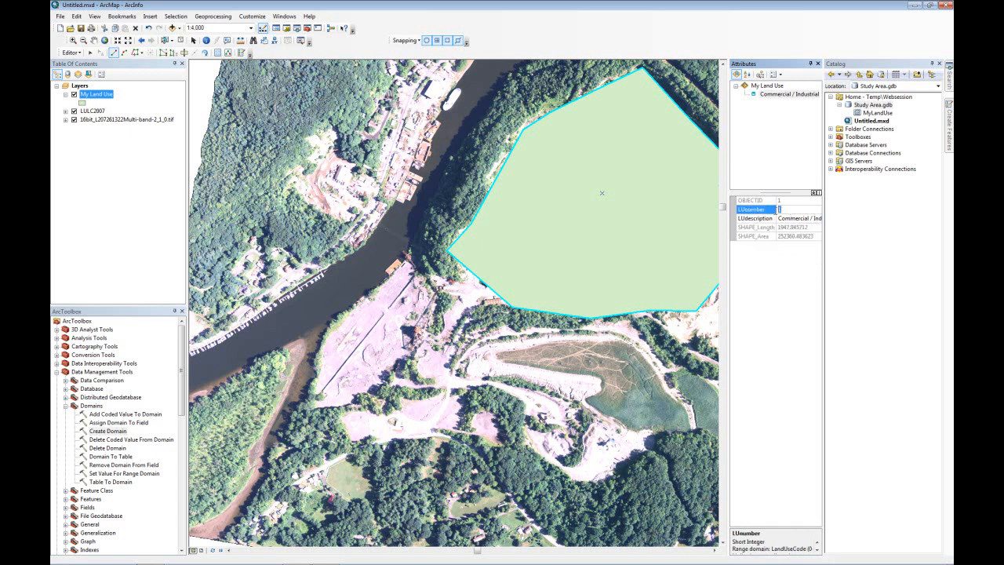
{"action": "type", "text": "9"}
{"action": "left_click", "coordinate": [791, 218]}
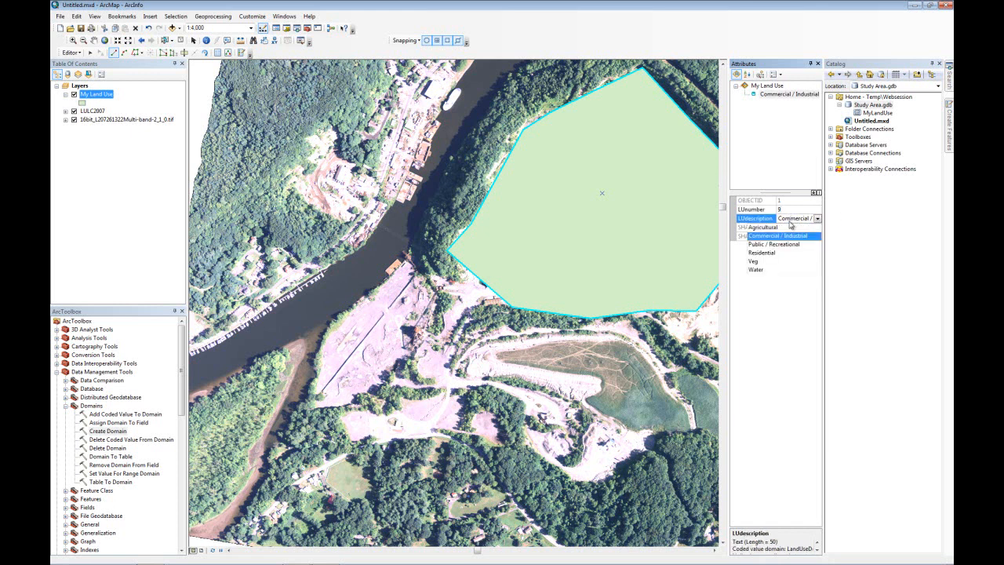
{"action": "left_click", "coordinate": [781, 236]}
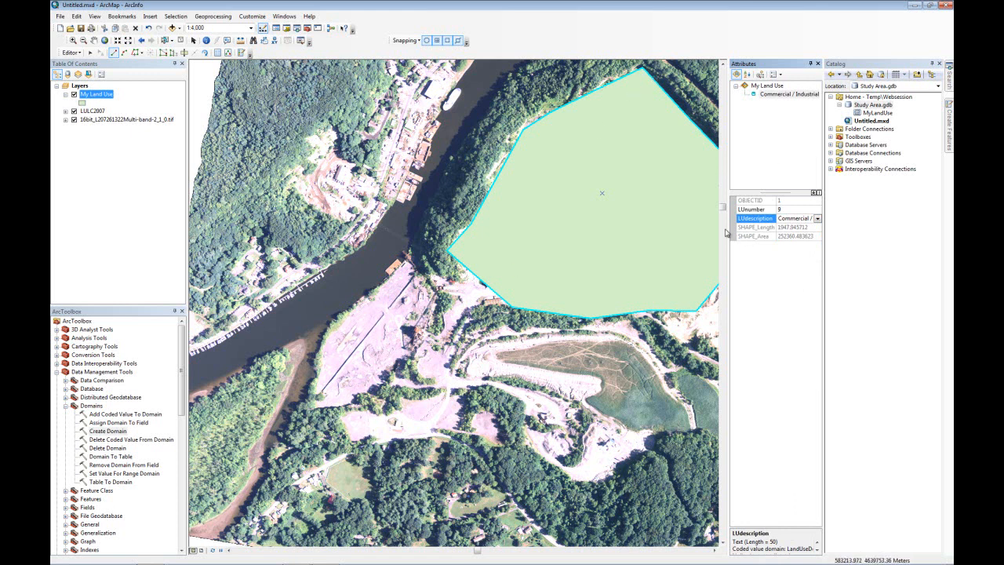
Step: Draw a My Land Use polygon around the bare industrial ground on the river's south bank, about 893 m in perimeter
{"action": "left_click", "coordinate": [407, 261]}
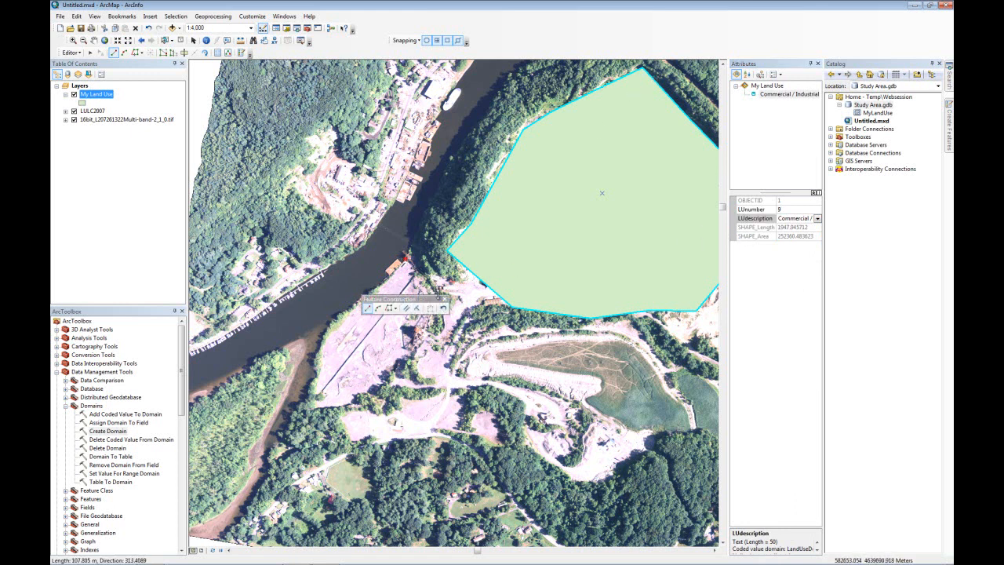
{"action": "left_click", "coordinate": [417, 345]}
{"action": "left_click", "coordinate": [382, 381]}
{"action": "left_click", "coordinate": [347, 404]}
{"action": "left_click", "coordinate": [319, 408]}
{"action": "left_click", "coordinate": [309, 390]}
{"action": "left_click", "coordinate": [318, 353]}
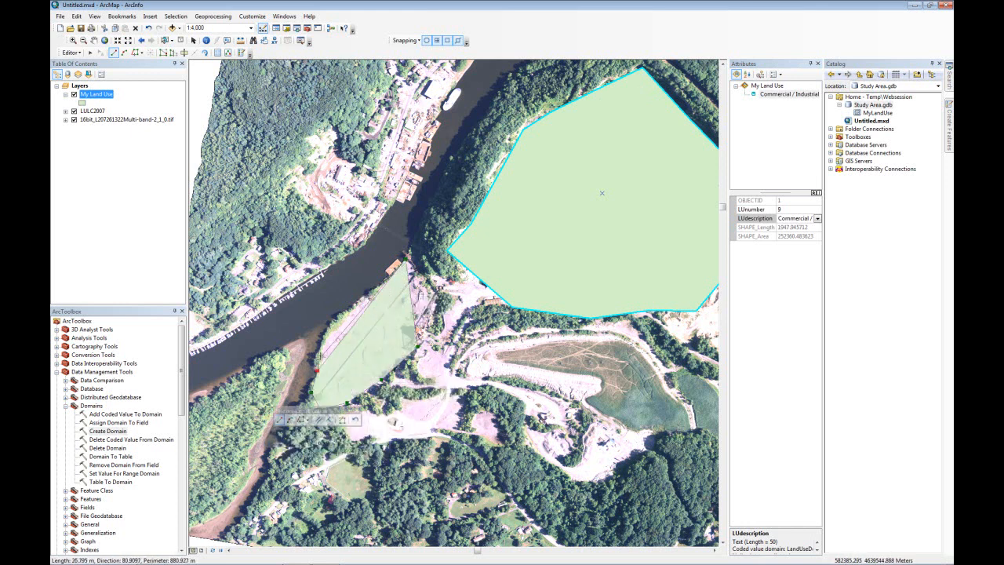
{"action": "left_click", "coordinate": [328, 330]}
{"action": "double_click", "coordinate": [333, 317]}
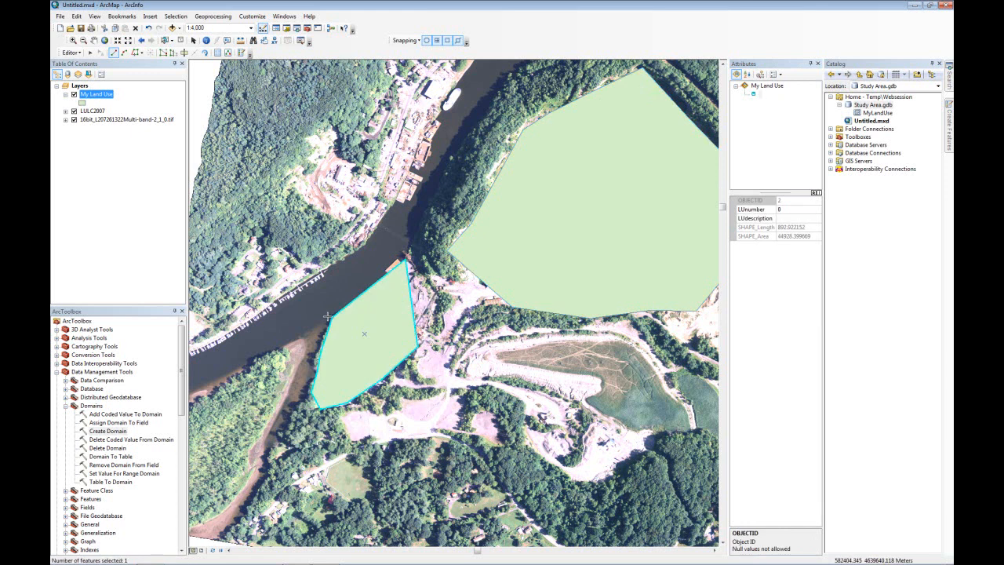
Step: Set the new south-bank polygon's LUnumber to 3 and its LUdescription to Public / Recreational
{"action": "left_click", "coordinate": [788, 209]}
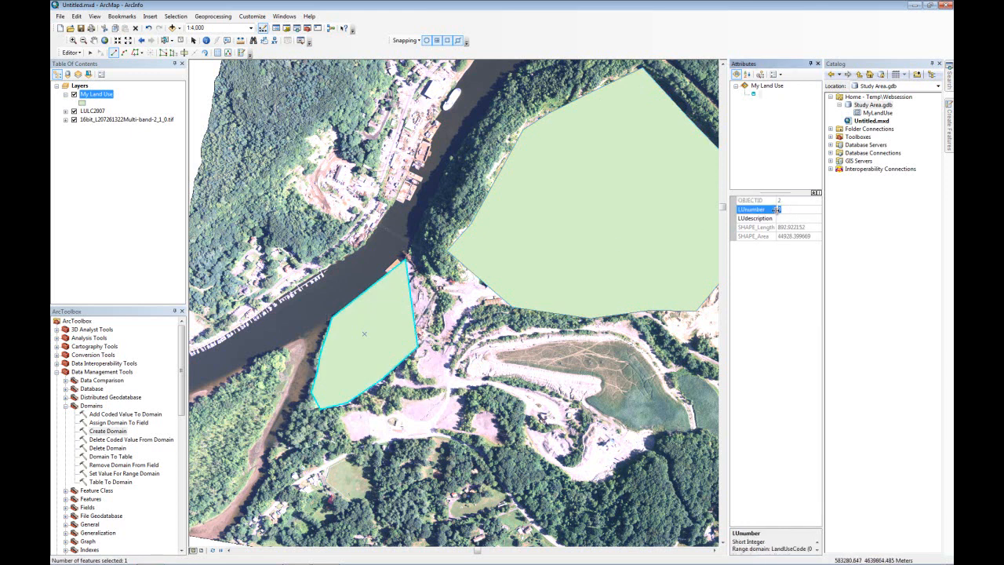
{"action": "type", "text": "3"}
{"action": "left_click", "coordinate": [791, 220]}
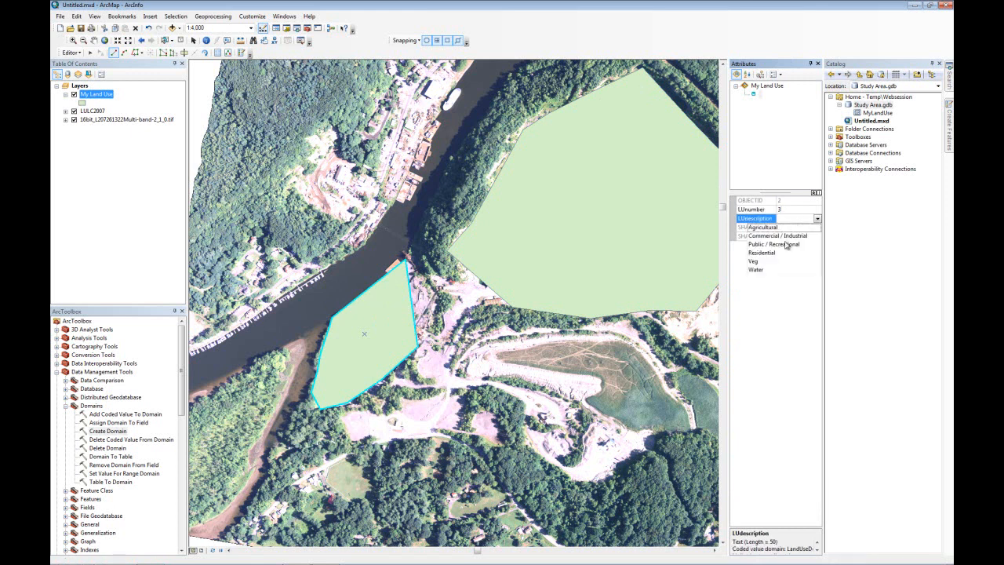
{"action": "left_click", "coordinate": [786, 245]}
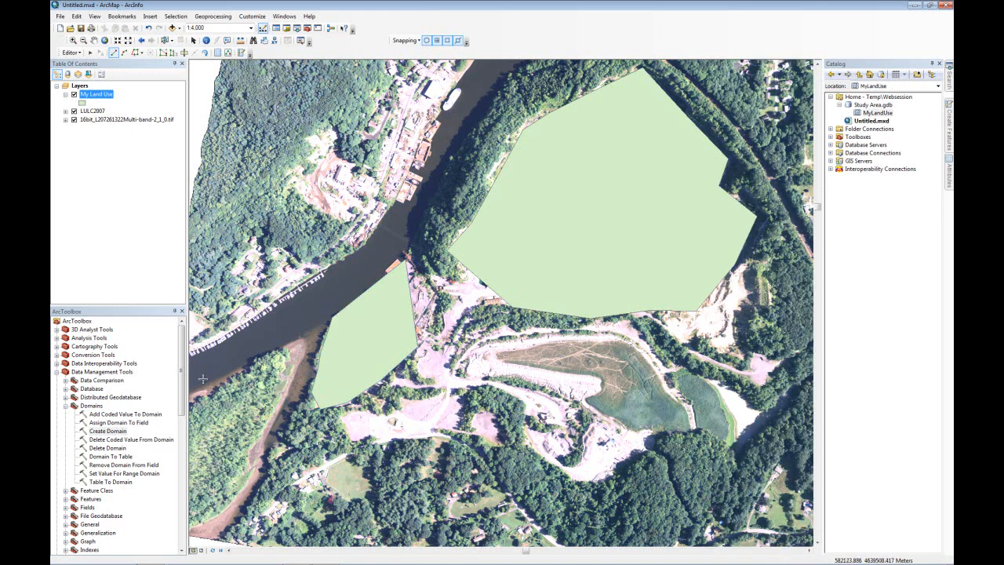
Step: Draw a My Land Use polygon over the wooded area west of the side channel, about 1064 m in perimeter
{"action": "left_click", "coordinate": [194, 395]}
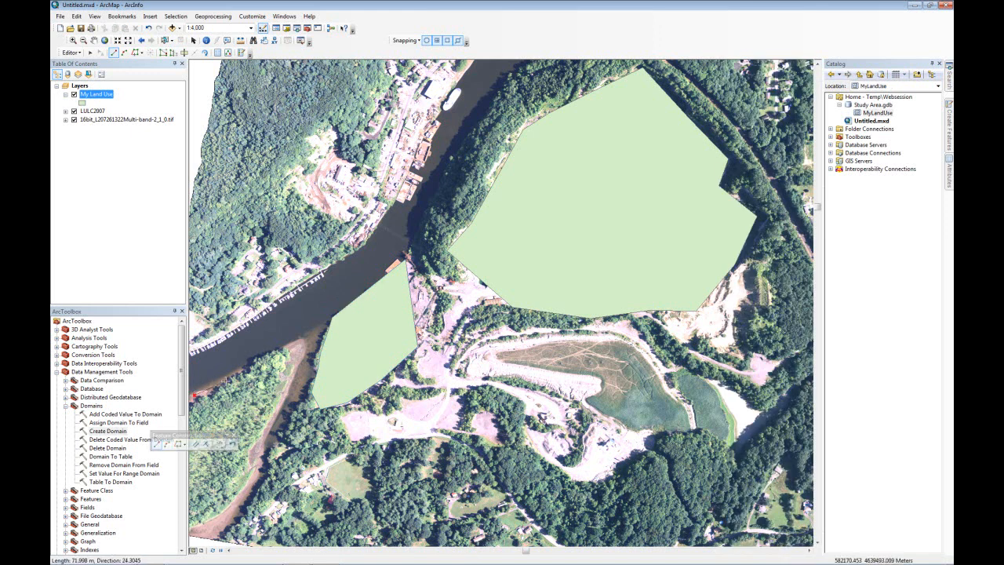
{"action": "left_click", "coordinate": [305, 339]}
{"action": "left_click", "coordinate": [305, 349]}
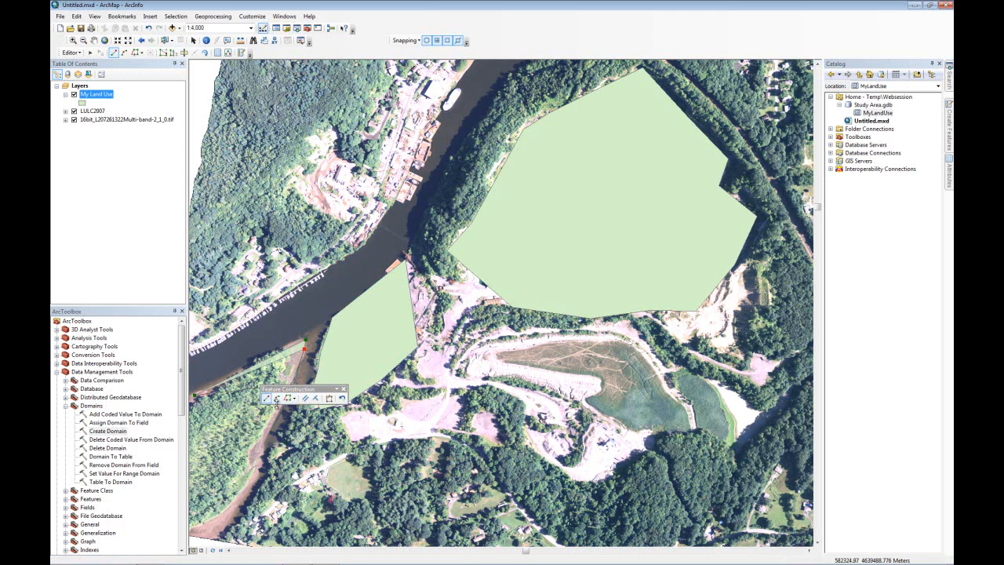
{"action": "left_click", "coordinate": [276, 415]}
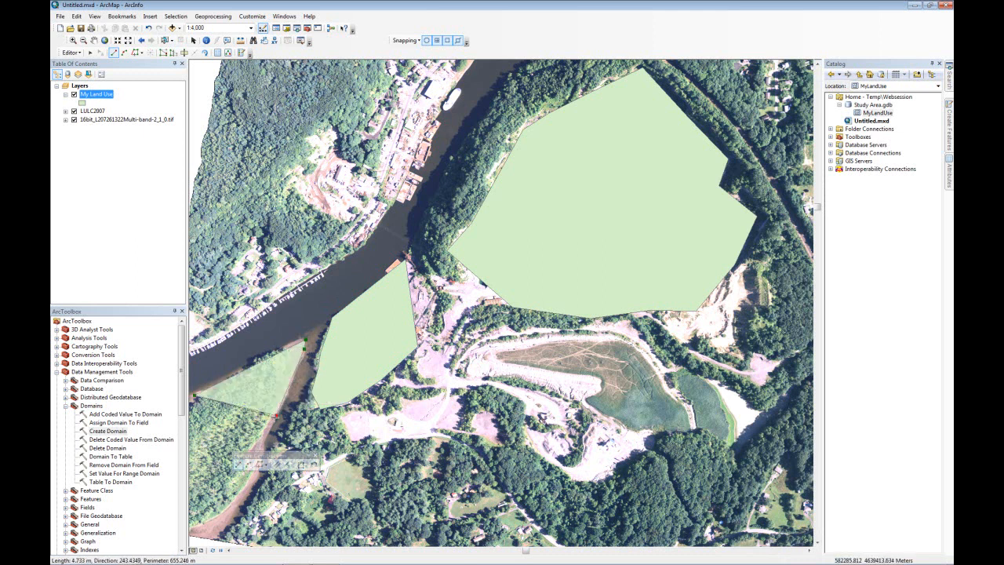
{"action": "left_click", "coordinate": [249, 481]}
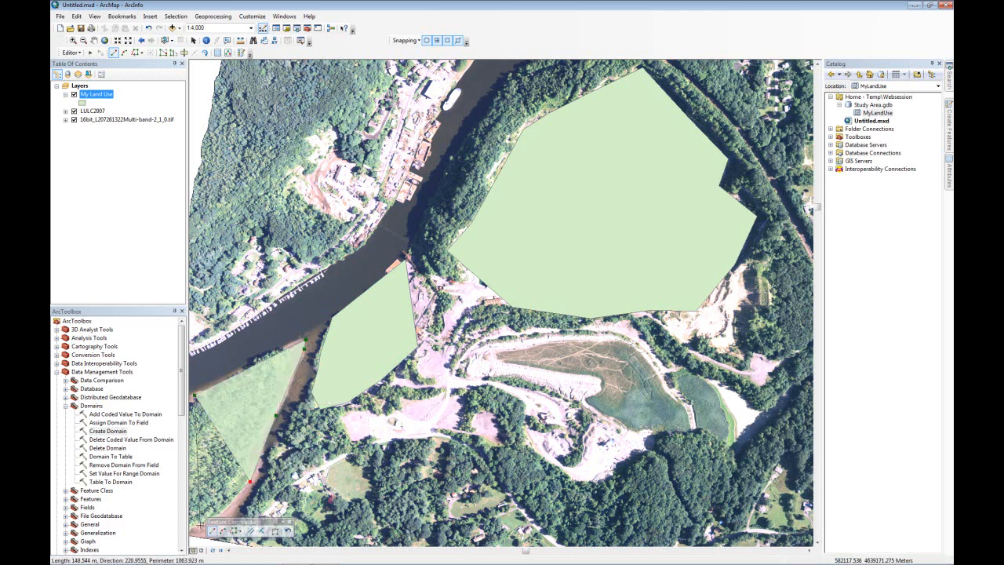
{"action": "double_click", "coordinate": [198, 523]}
{"action": "key", "text": "ctrl"}
{"action": "key", "text": "ctrl"}
Step: Set the wooded polygon's LUnumber to 5 and its LUdescription to Veg
{"action": "left_click", "coordinate": [218, 53]}
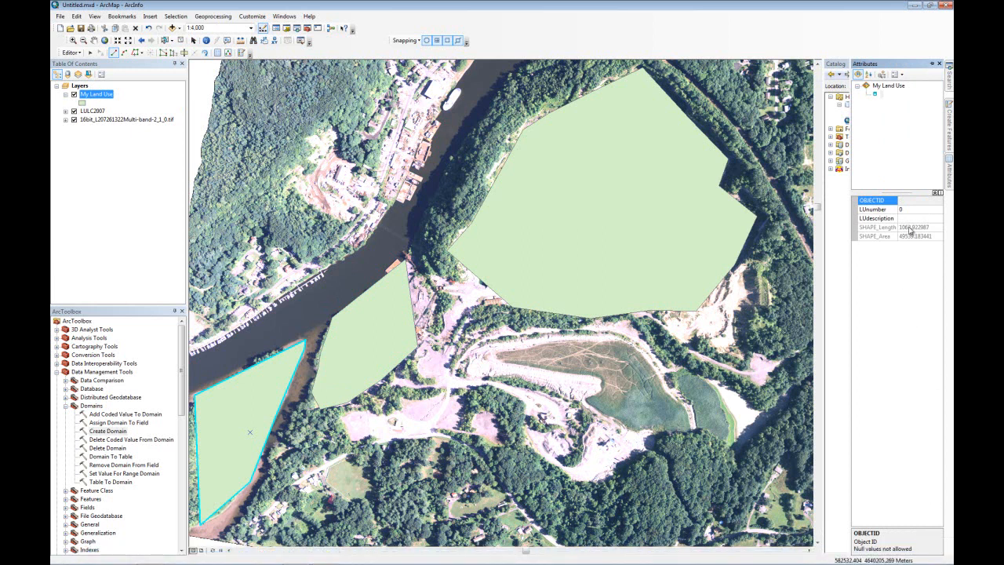
{"action": "left_click", "coordinate": [908, 210]}
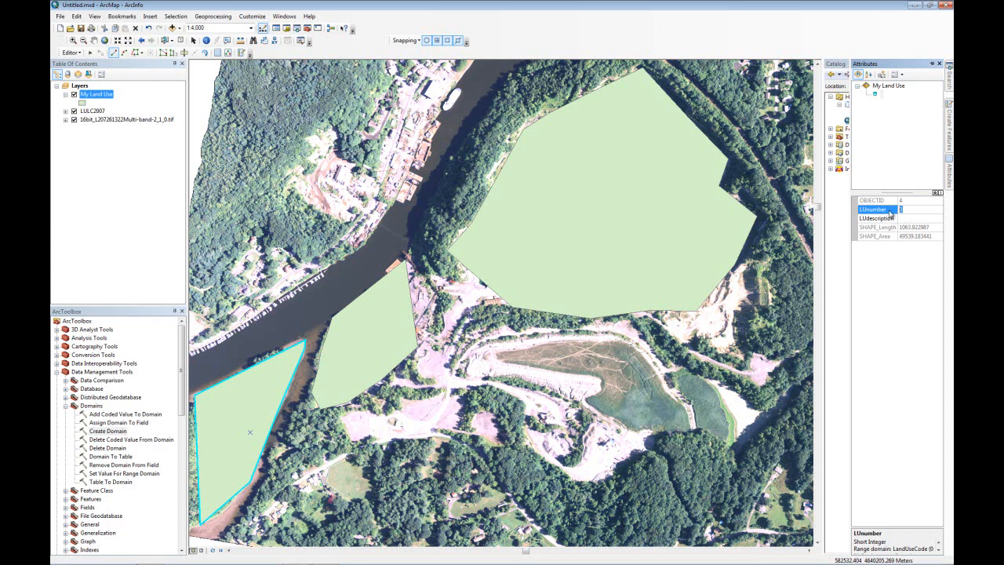
{"action": "type", "text": "5"}
{"action": "left_click", "coordinate": [934, 219]}
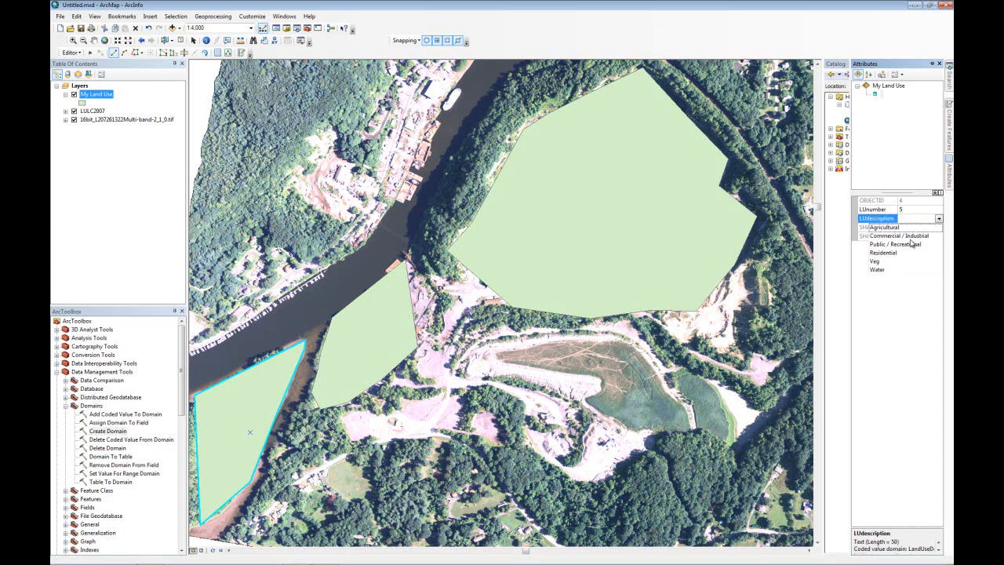
{"action": "left_click", "coordinate": [877, 262]}
Step: Change the wooded polygon's LUnumber to 11 and reselect Veg as its LUdescription
{"action": "left_click", "coordinate": [910, 209]}
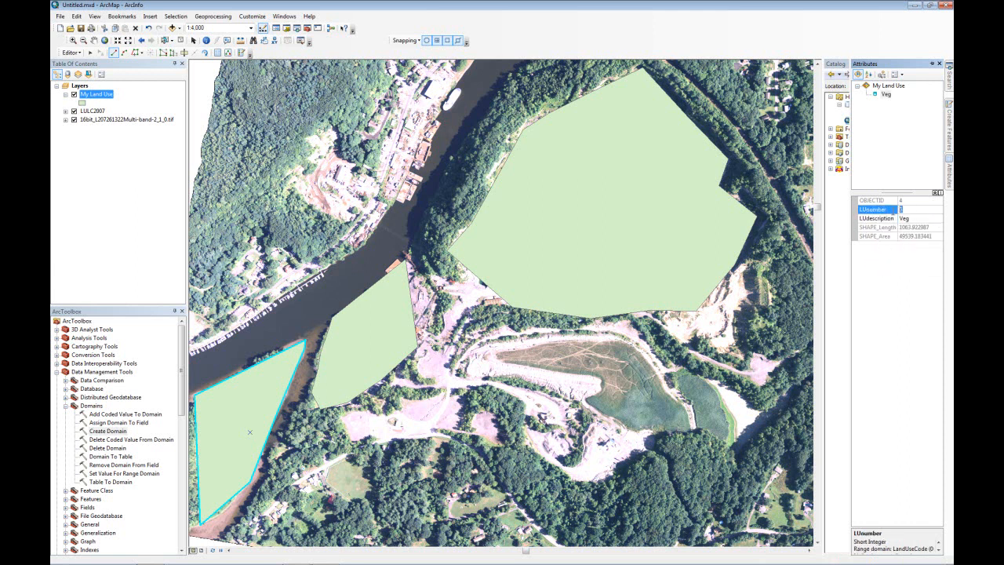
{"action": "type", "text": "4"}
{"action": "left_click", "coordinate": [900, 218]}
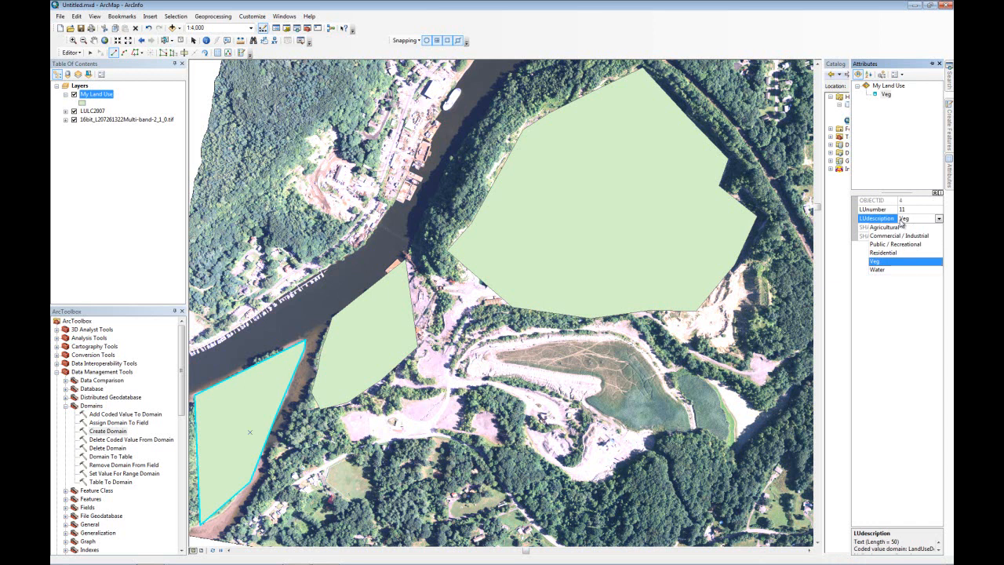
{"action": "left_click", "coordinate": [883, 262]}
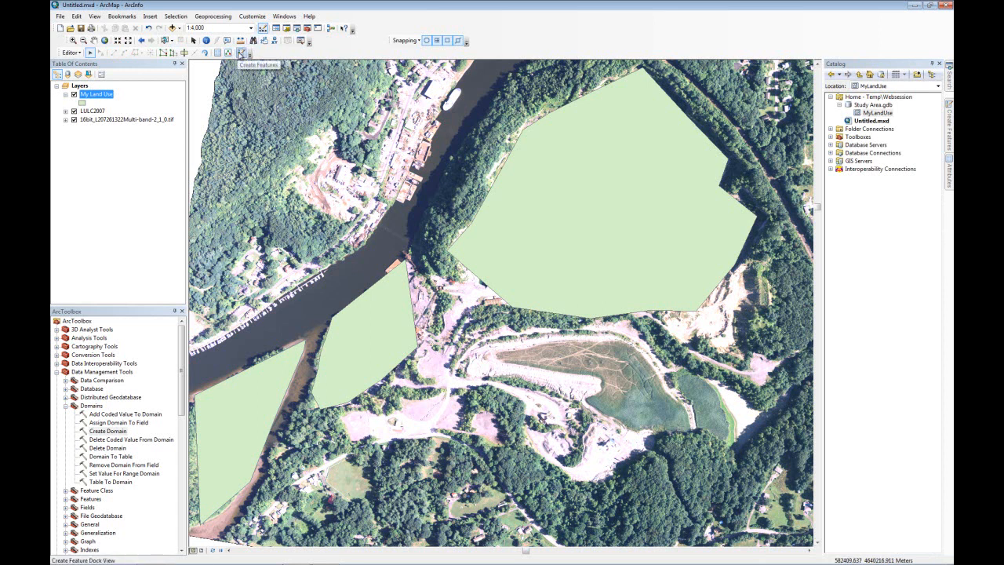
Step: Draw a My Land Use polygon over the river stretch, following the corners of the two south-bank polygons, about 1425 m in perimeter
{"action": "left_click", "coordinate": [241, 53]}
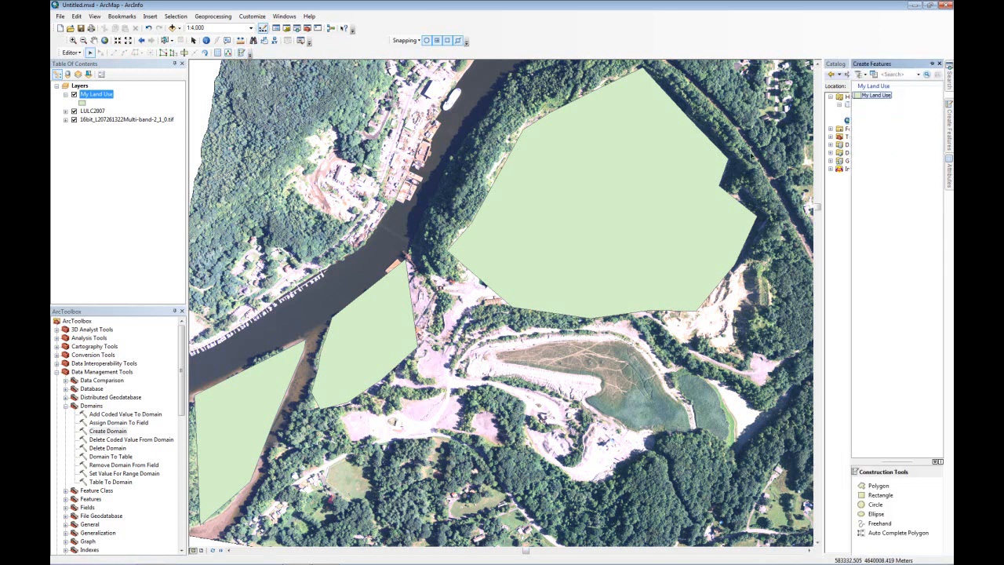
{"action": "left_click", "coordinate": [878, 486]}
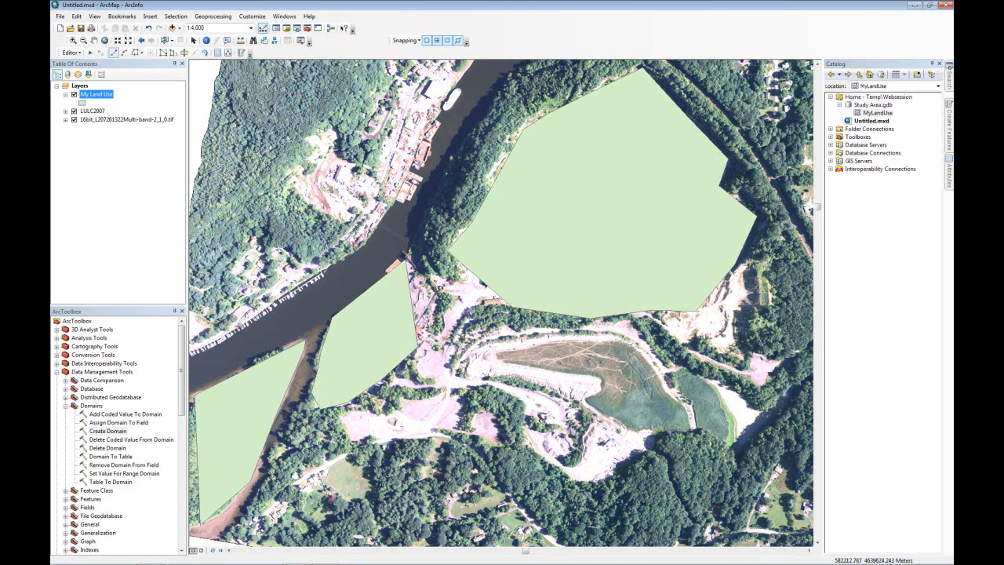
{"action": "left_click", "coordinate": [198, 349]}
{"action": "left_click", "coordinate": [354, 250]}
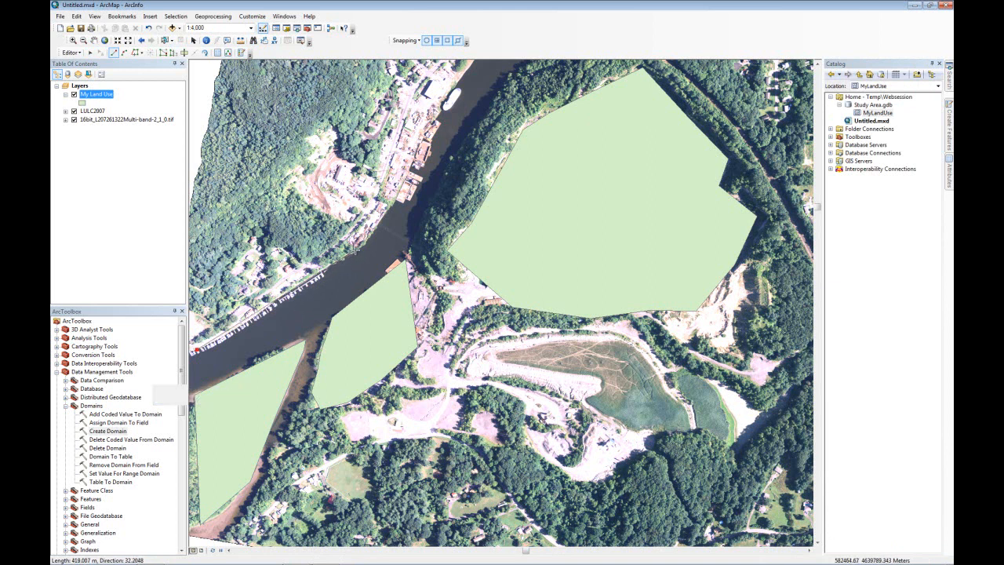
{"action": "left_click", "coordinate": [398, 200]}
{"action": "left_click", "coordinate": [427, 214]}
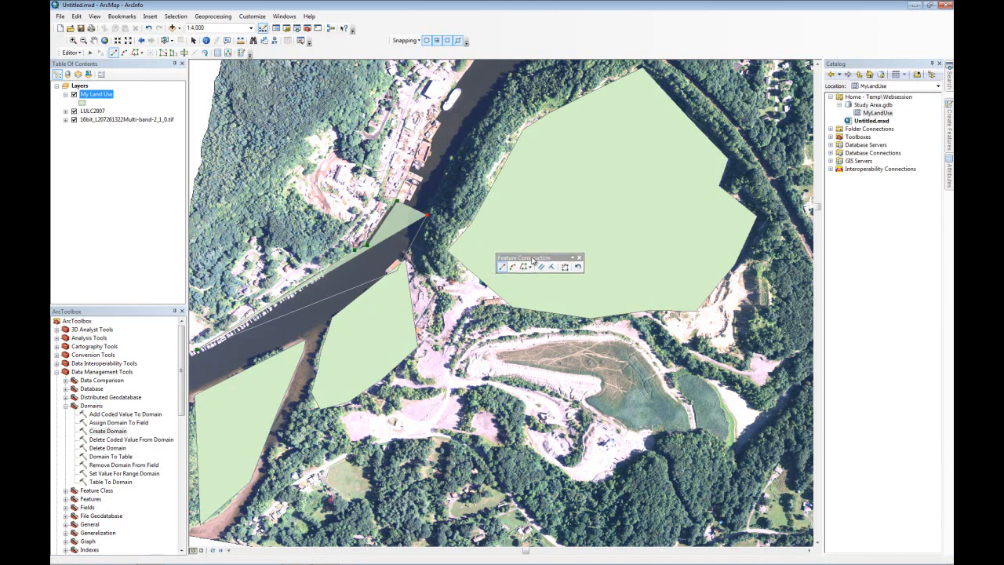
{"action": "left_click", "coordinate": [405, 258]}
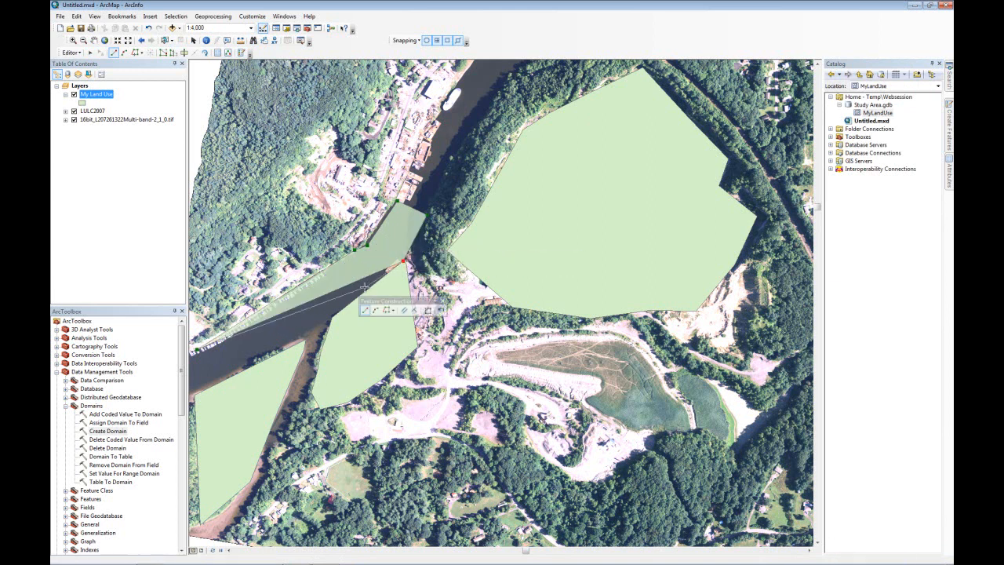
{"action": "left_click", "coordinate": [334, 319]}
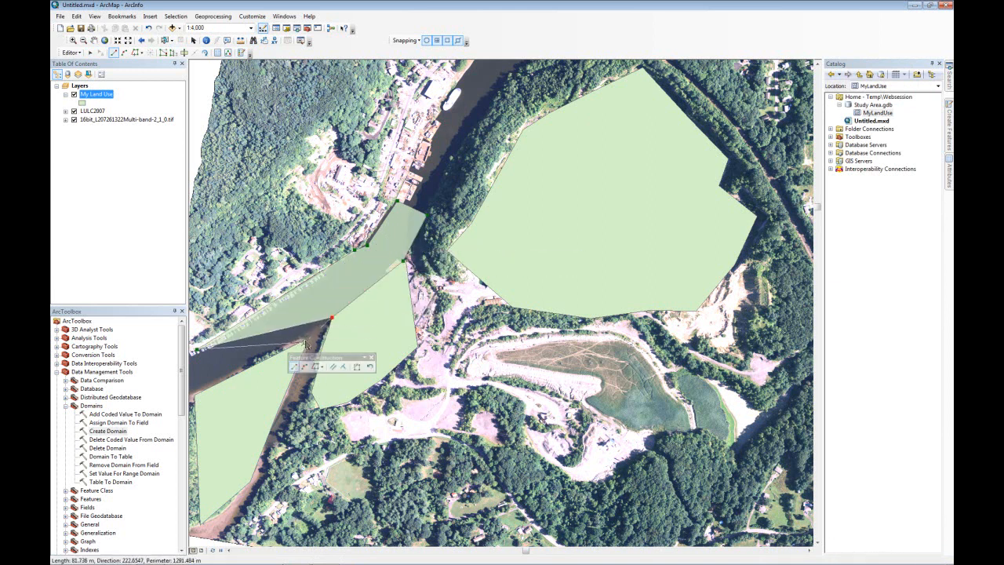
{"action": "left_click", "coordinate": [306, 340]}
{"action": "double_click", "coordinate": [196, 392]}
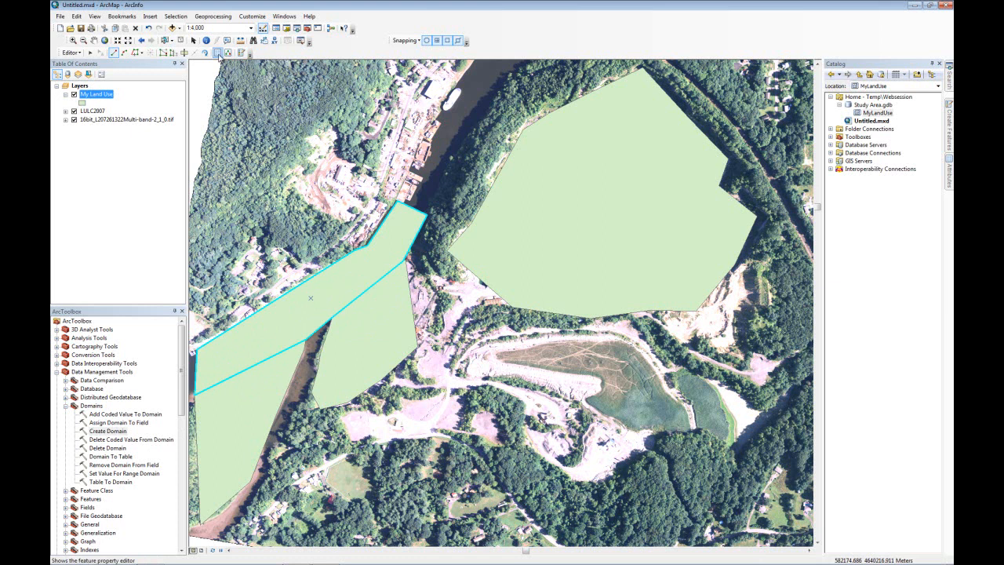
Step: Set the river polygon's LUdescription to Water and its LUnumber to 5
{"action": "left_click", "coordinate": [218, 53]}
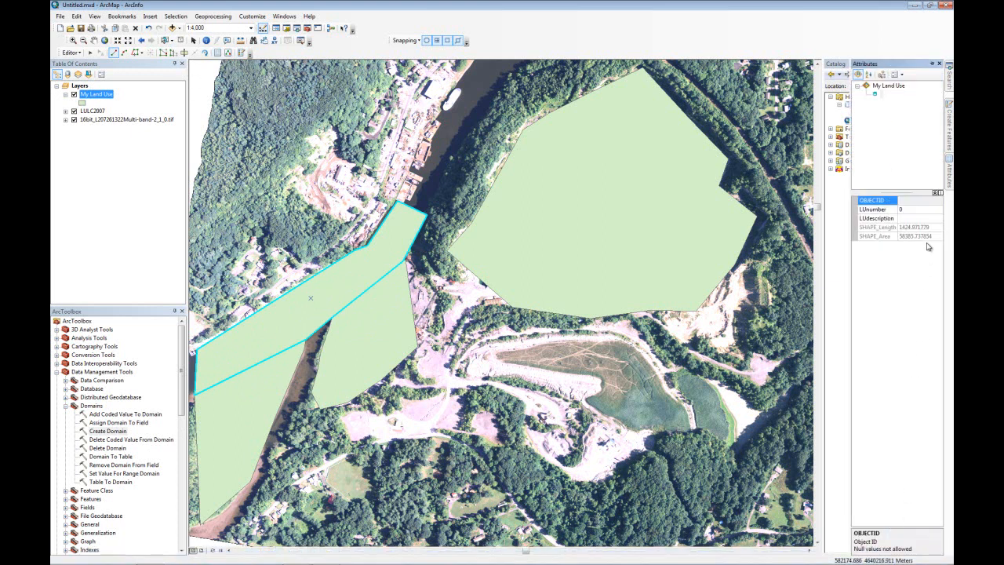
{"action": "left_click", "coordinate": [928, 220]}
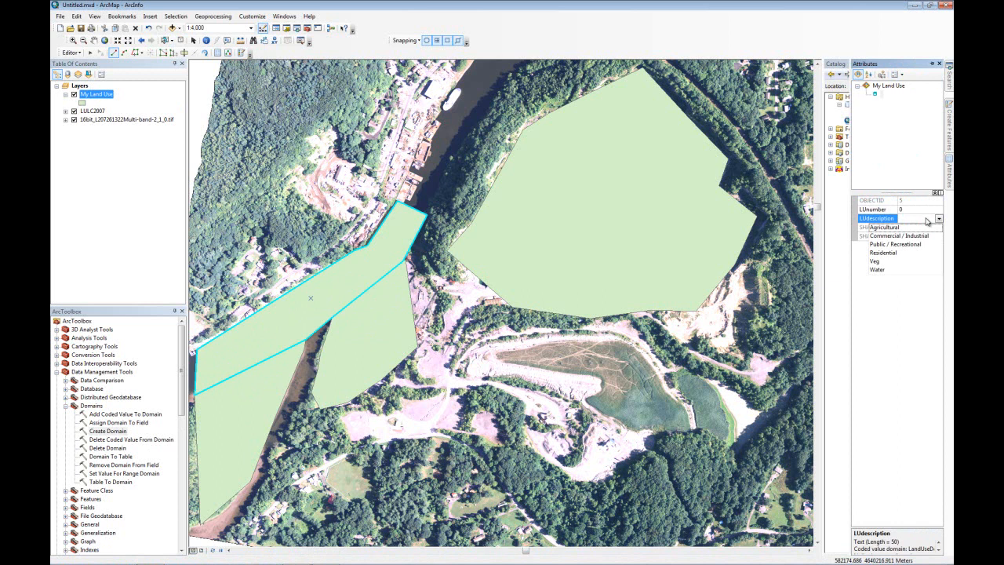
{"action": "left_click", "coordinate": [879, 269]}
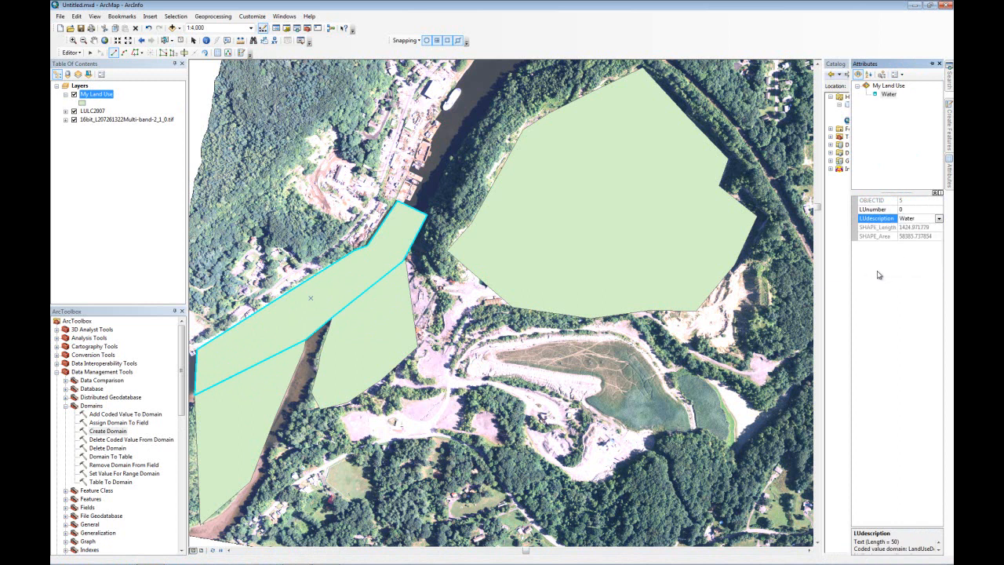
{"action": "left_click", "coordinate": [903, 210]}
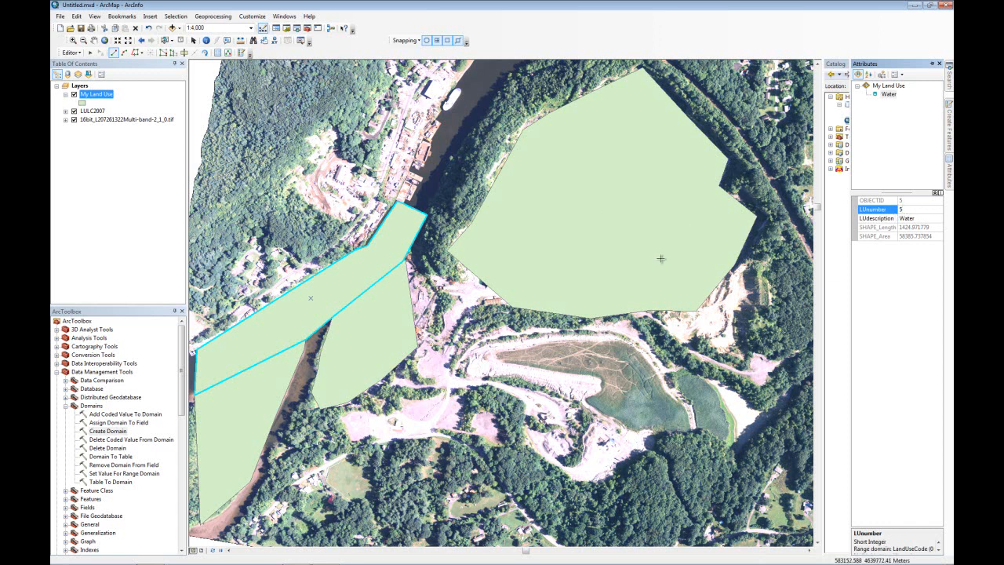
Step: Clear the polygon selection, open the My Land Use attribute table, and shrink it so most of the map stays visible
{"action": "left_click", "coordinate": [90, 53]}
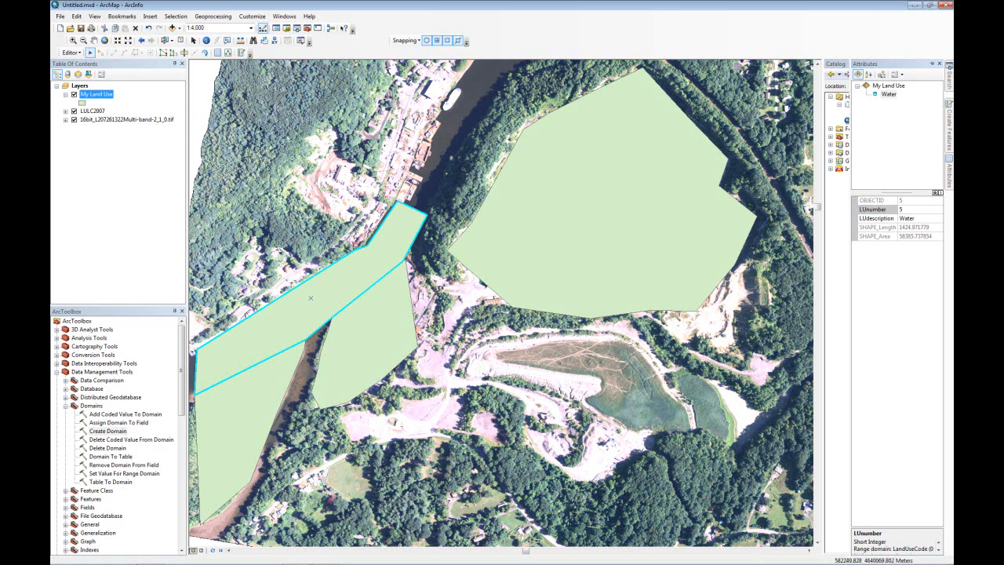
{"action": "left_click", "coordinate": [255, 128]}
{"action": "right_click", "coordinate": [91, 95]}
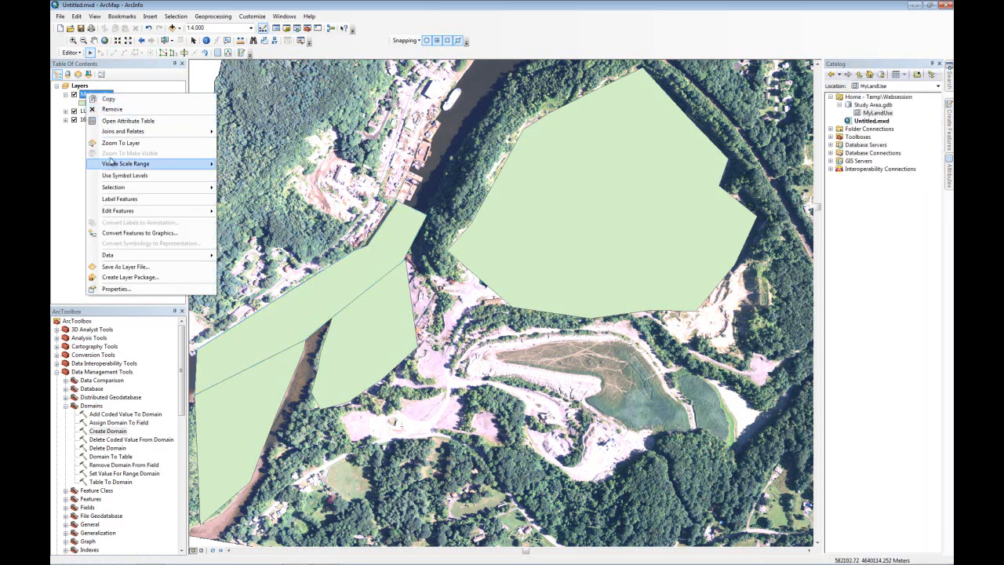
{"action": "left_click", "coordinate": [113, 121]}
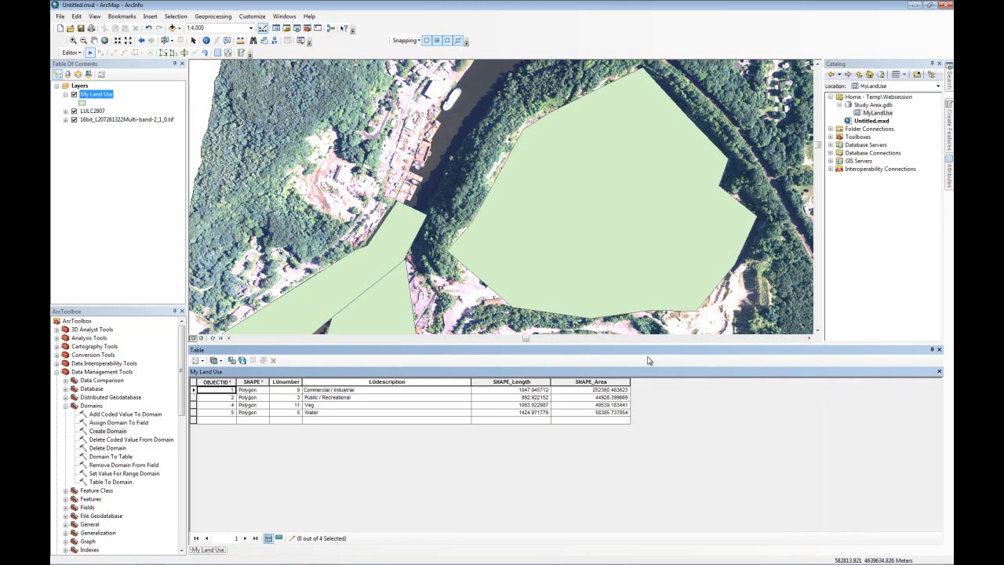
{"action": "left_click_drag", "start_coordinate": [647, 344], "coordinate": [643, 451]}
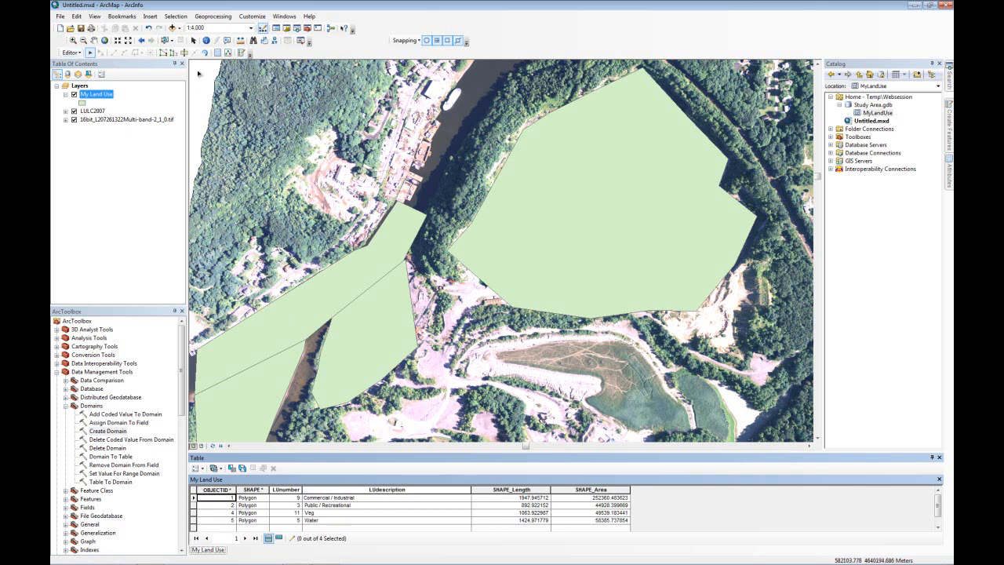
Step: Select all My Land Use polygons on the map and validate them against their attribute domains
{"action": "left_click_drag", "start_coordinate": [200, 71], "coordinate": [714, 327]}
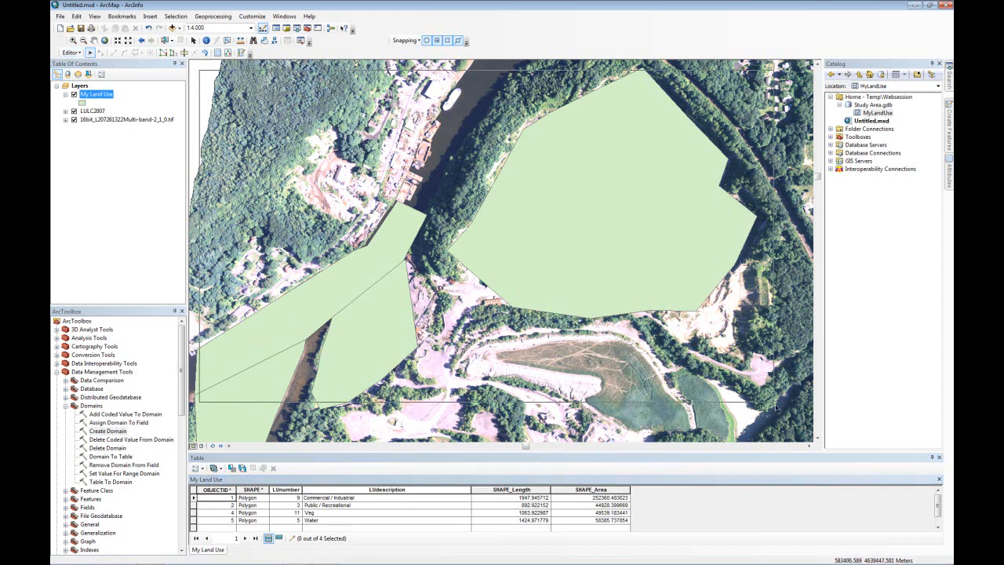
{"action": "left_click", "coordinate": [72, 53]}
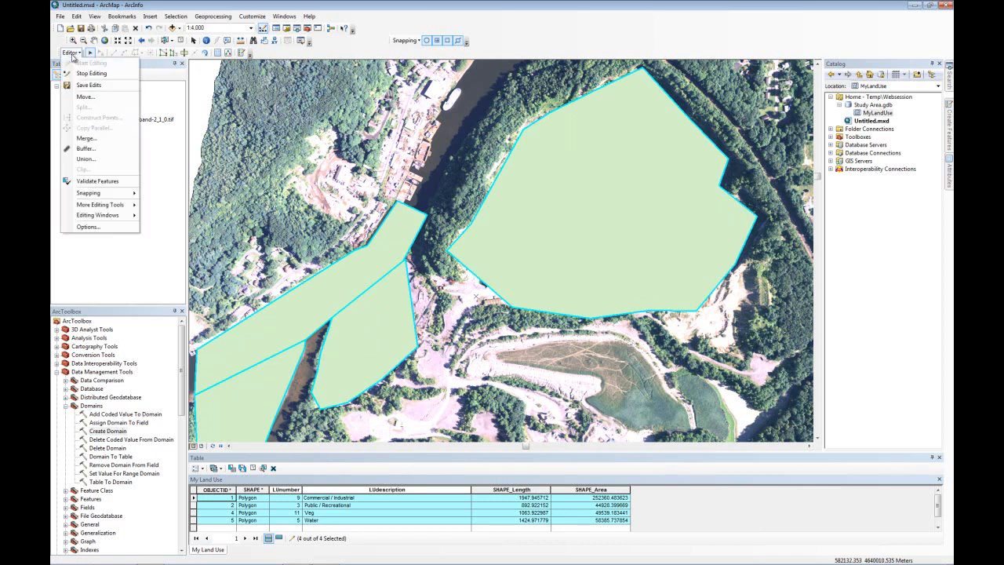
{"action": "left_click", "coordinate": [101, 181]}
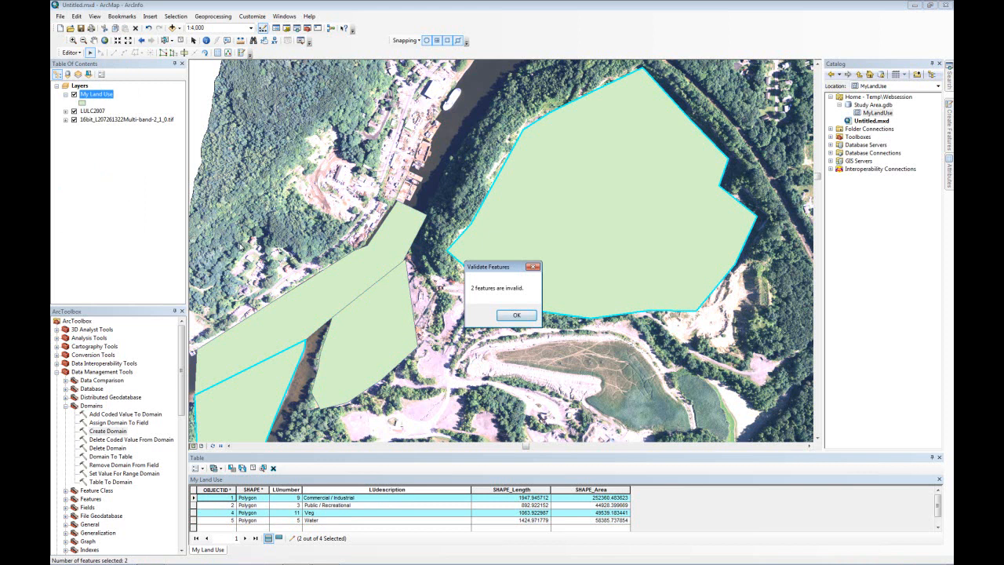
{"action": "left_click_drag", "start_coordinate": [509, 271], "coordinate": [321, 115]}
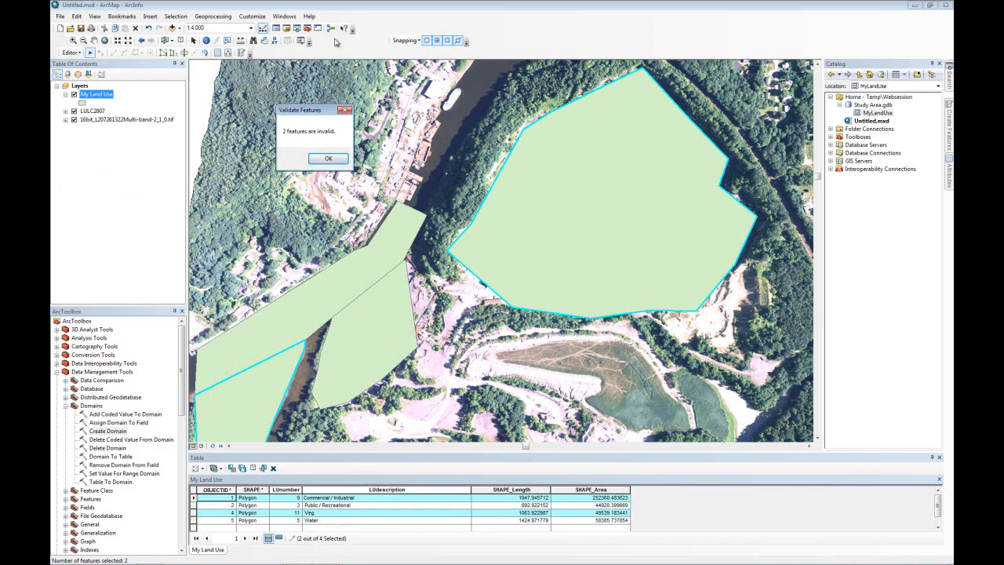
{"action": "left_click", "coordinate": [321, 157]}
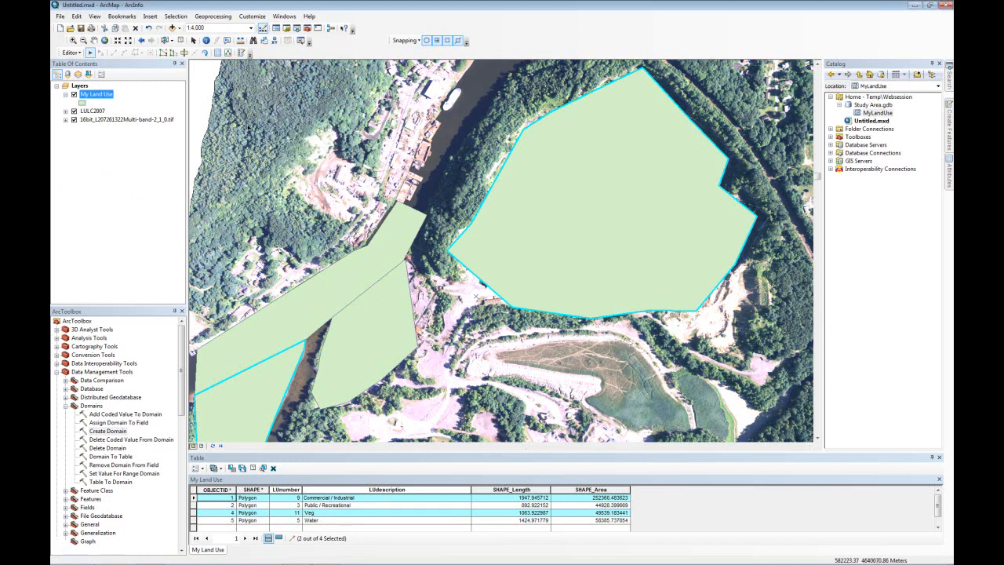
Step: Set the LUnumber of the Commercial / Industrial polygon to 1, keeping its LUdescription
{"action": "left_click", "coordinate": [218, 53]}
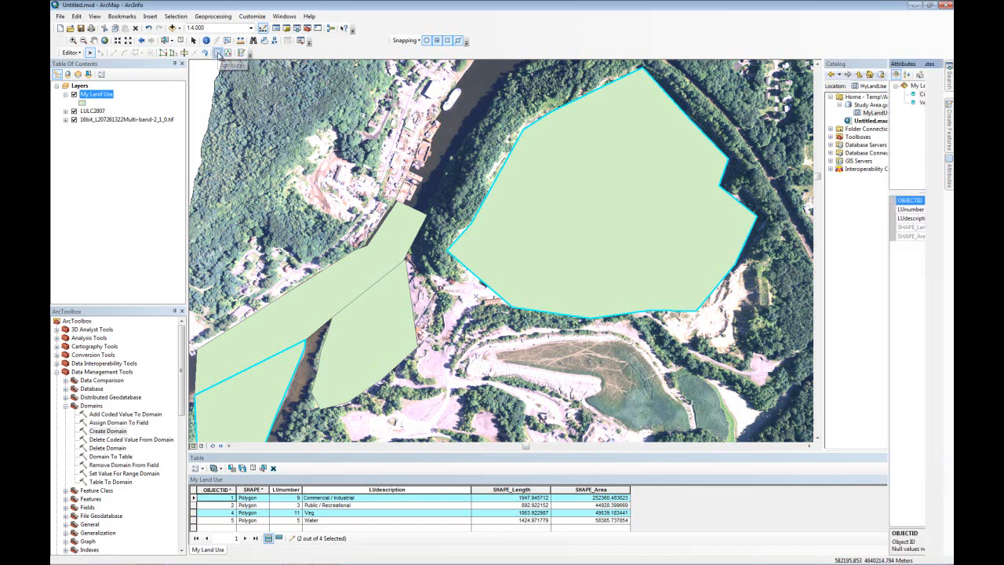
{"action": "left_click", "coordinate": [899, 94]}
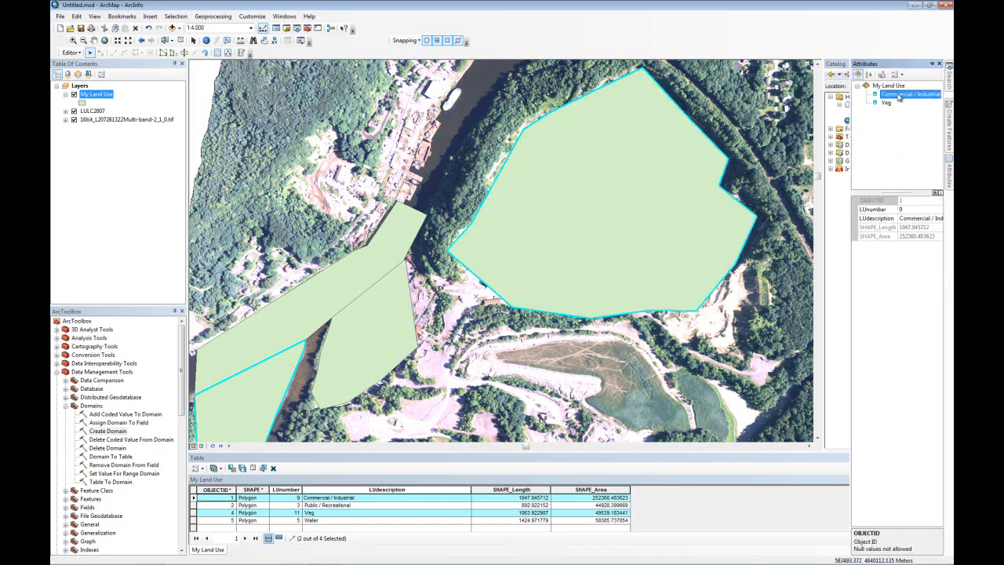
{"action": "left_click", "coordinate": [906, 210]}
{"action": "left_click", "coordinate": [918, 220]}
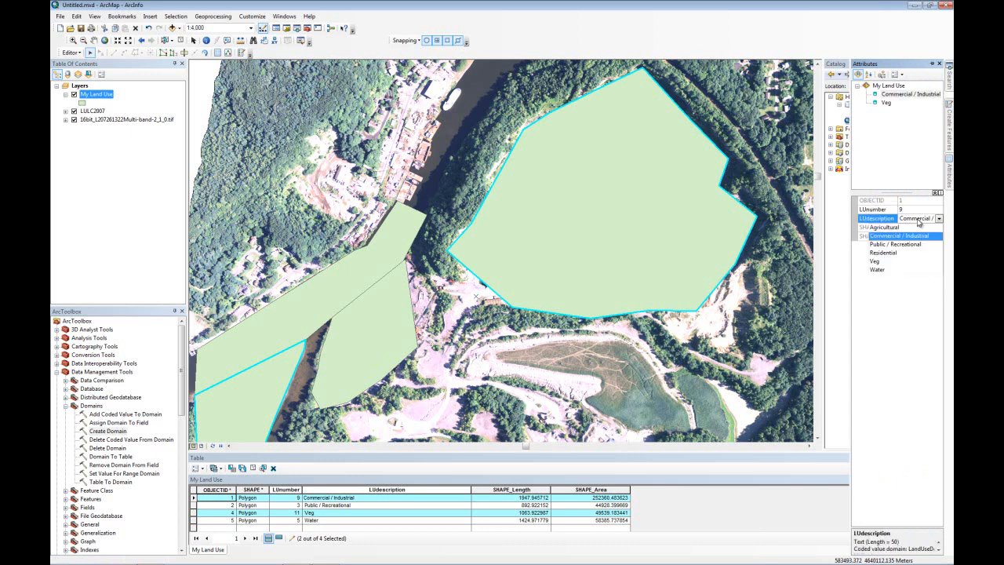
{"action": "left_click", "coordinate": [913, 210]}
{"action": "left_click", "coordinate": [906, 209]}
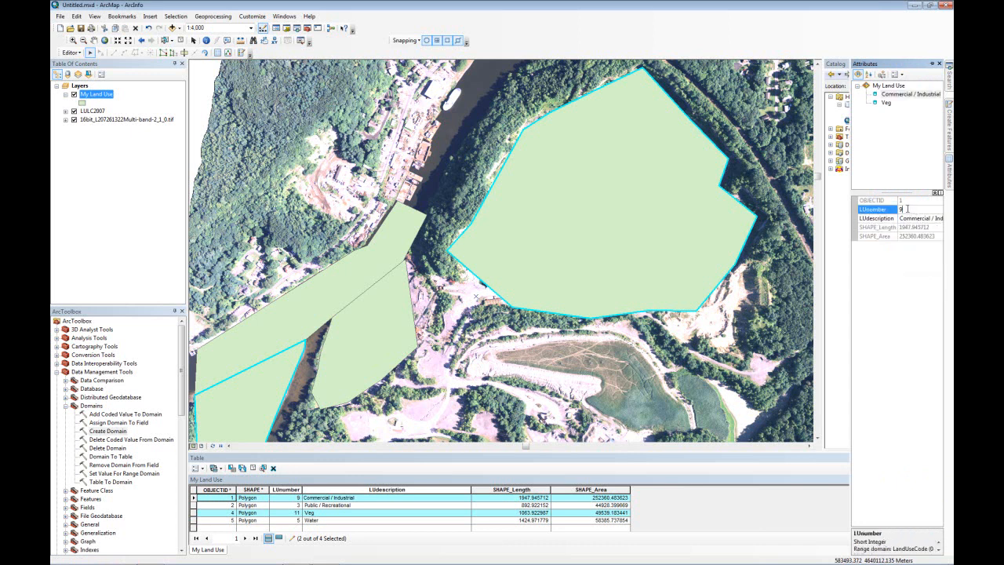
{"action": "type", "text": "1"}
Step: Set the LUnumber of the Veg polygon to 4, keeping its LUdescription
{"action": "left_click", "coordinate": [886, 103]}
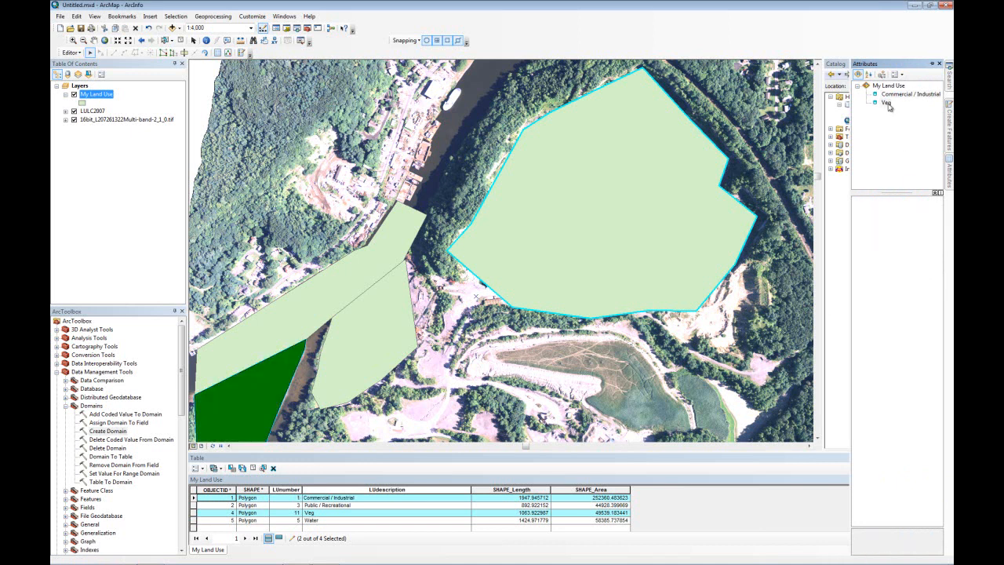
{"action": "left_click", "coordinate": [921, 219]}
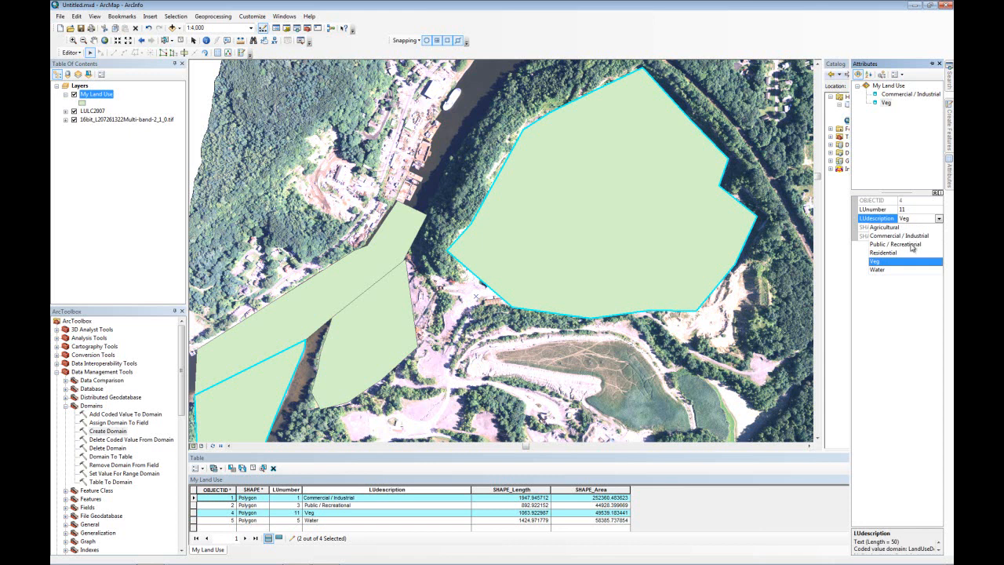
{"action": "left_click", "coordinate": [914, 209]}
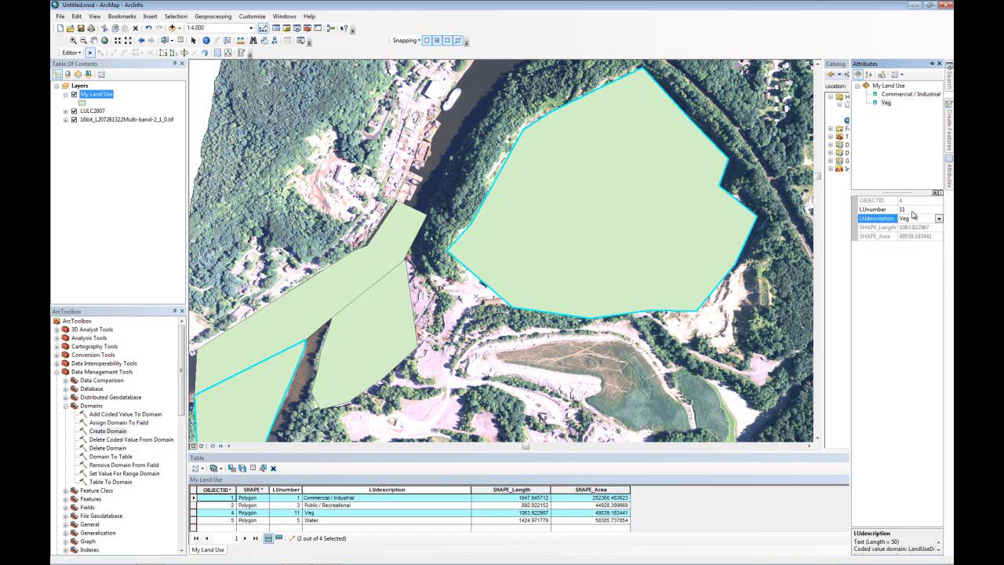
{"action": "left_click", "coordinate": [912, 208]}
{"action": "type", "text": "4"}
{"action": "left_click", "coordinate": [910, 218]}
Step: Reselect all the My Land Use polygons and run Validate Features on them again
{"action": "left_click", "coordinate": [203, 75]}
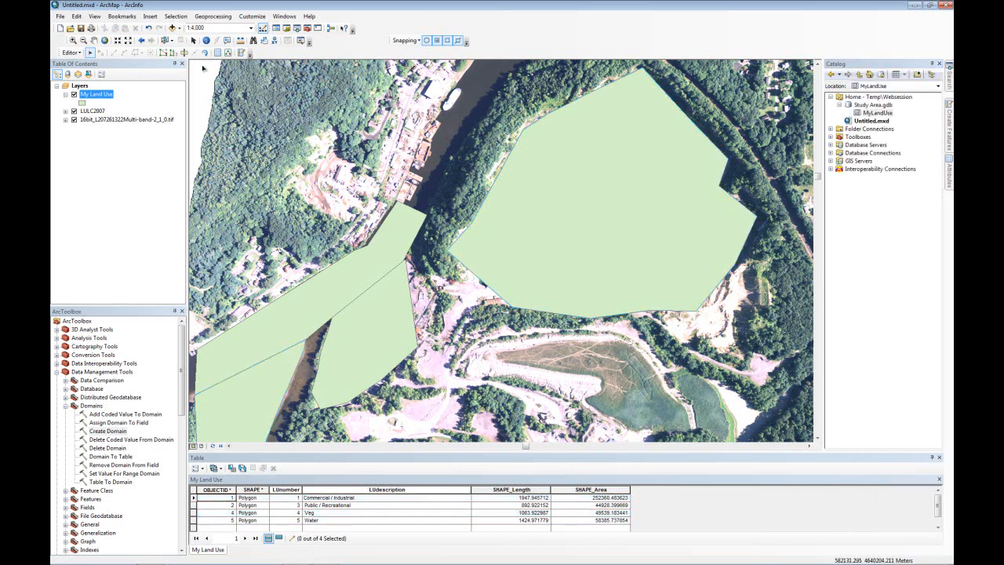
{"action": "left_click_drag", "start_coordinate": [196, 69], "coordinate": [798, 430]}
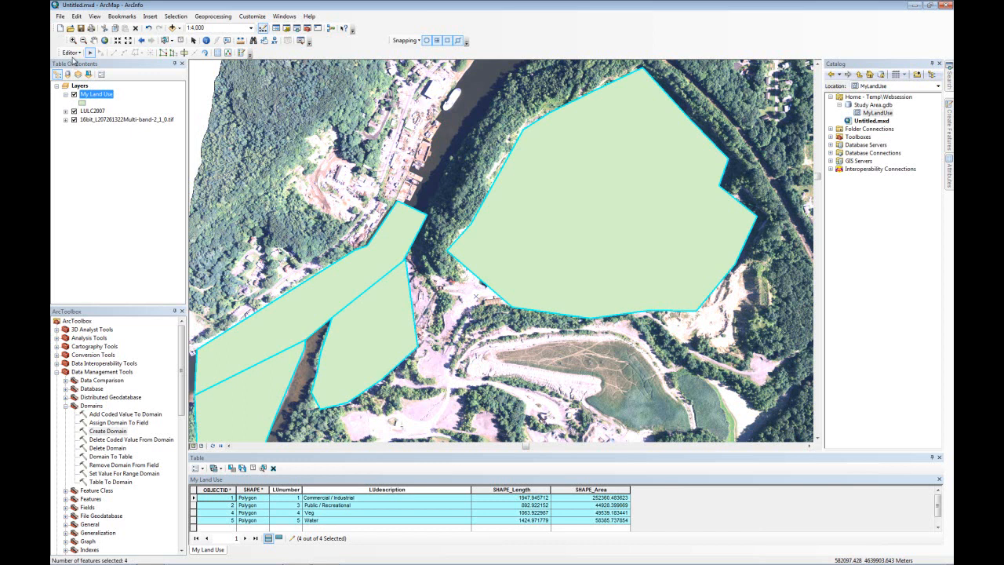
{"action": "left_click", "coordinate": [70, 53]}
{"action": "left_click", "coordinate": [95, 182]}
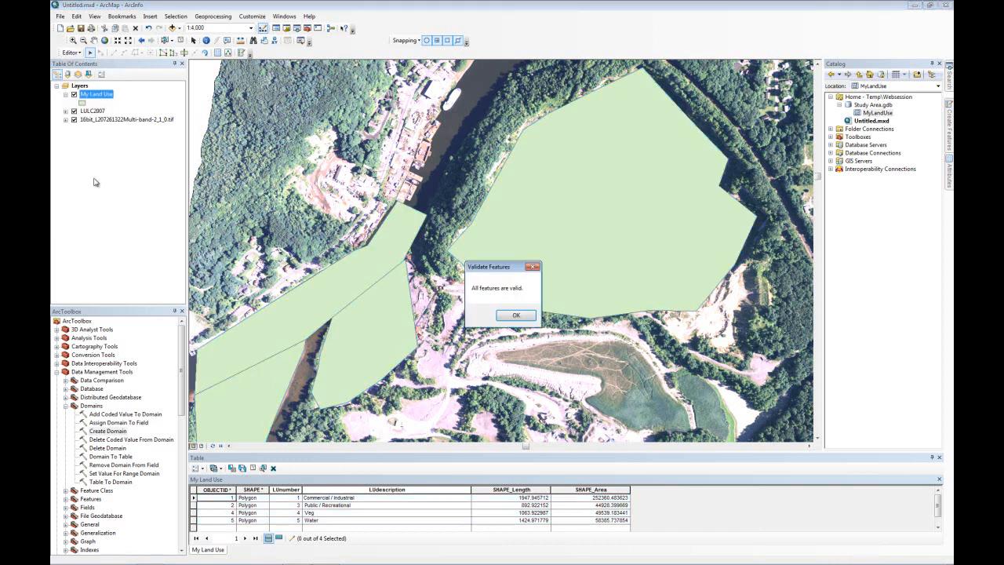
{"action": "left_click", "coordinate": [517, 316]}
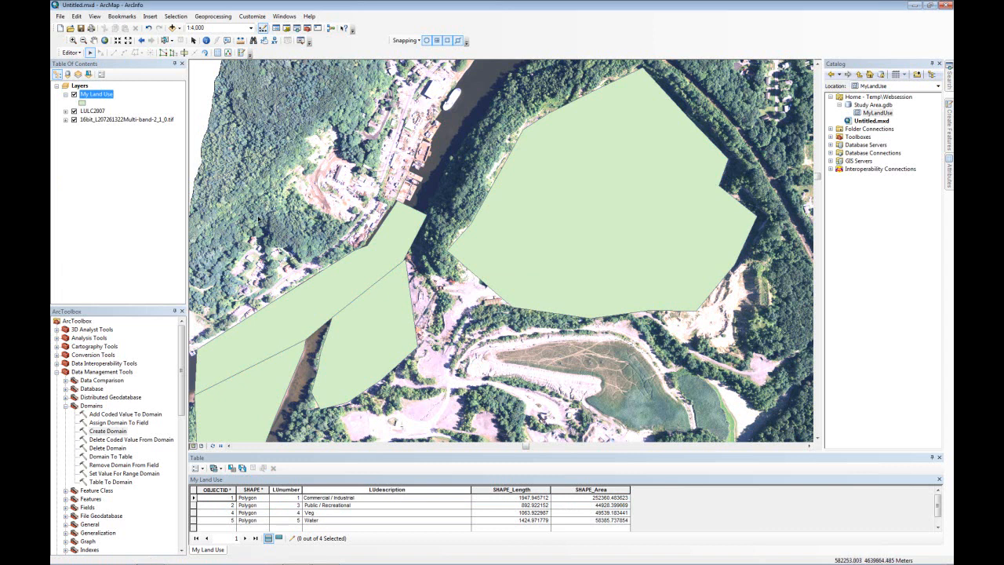
Step: Stop the edit session and save the edits to My Land Use
{"action": "left_click", "coordinate": [77, 53]}
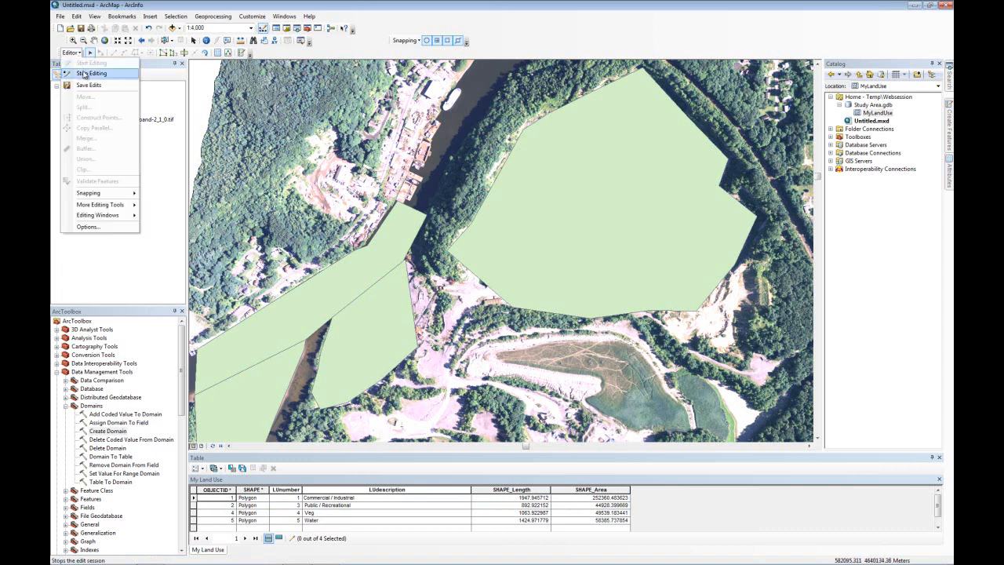
{"action": "left_click", "coordinate": [85, 73]}
{"action": "left_click", "coordinate": [466, 315]}
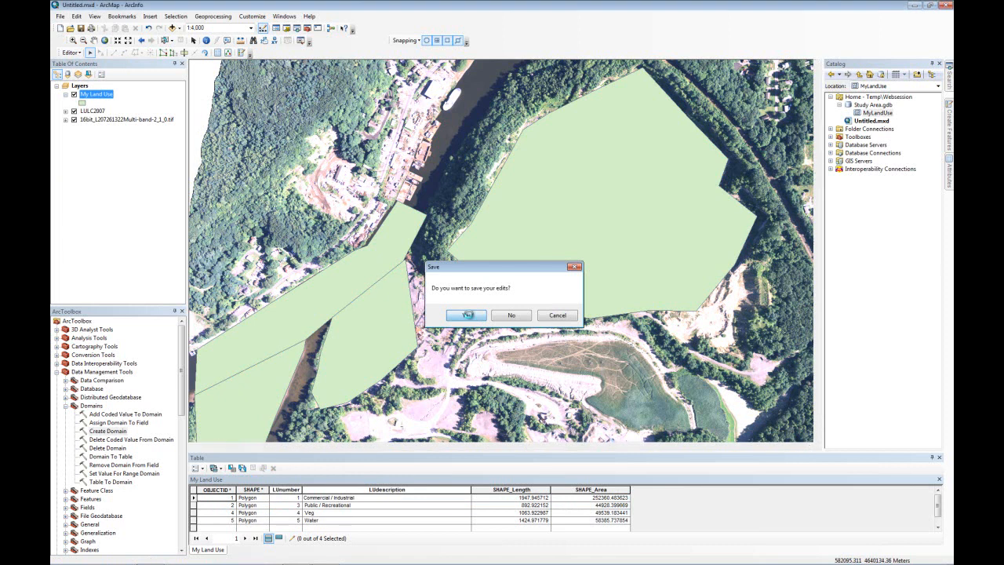